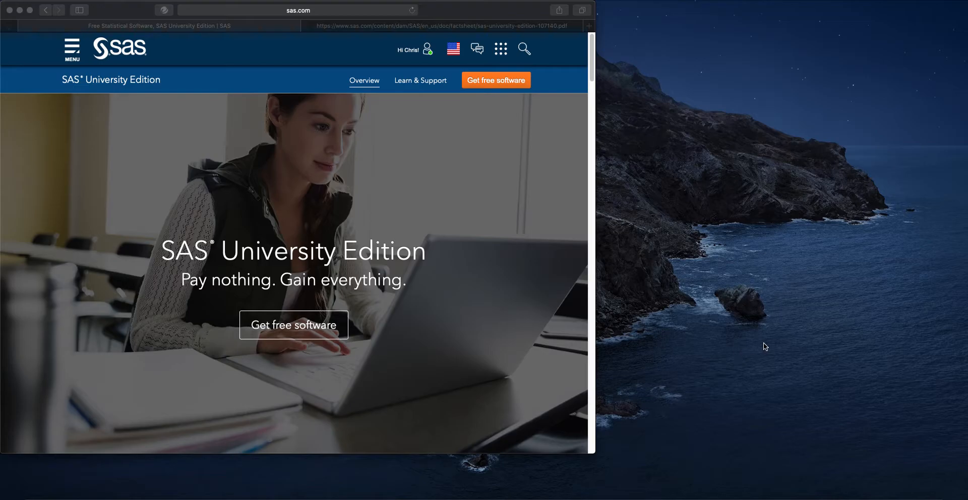
# Step: Look through the SAS University Edition overview page and its PDF fact sheet
pyautogui.scroll(-10, 452, 247)
pyautogui.scroll(-8, 452, 249)
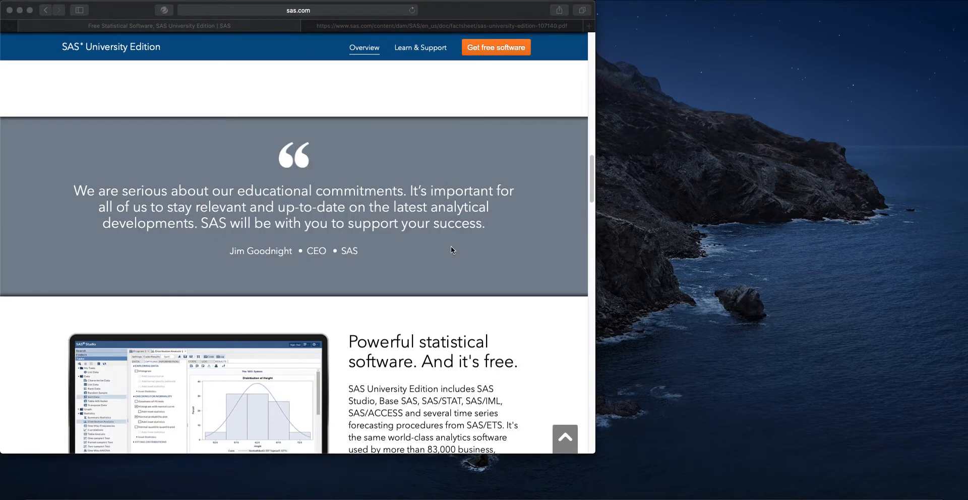
pyautogui.scroll(-3, 451, 249)
pyautogui.scroll(-10, 452, 249)
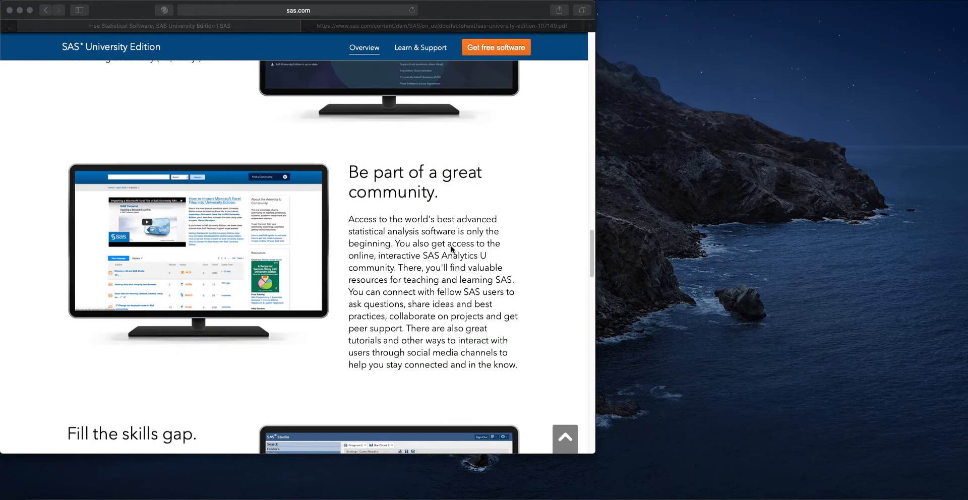
pyautogui.scroll(-12, 450, 249)
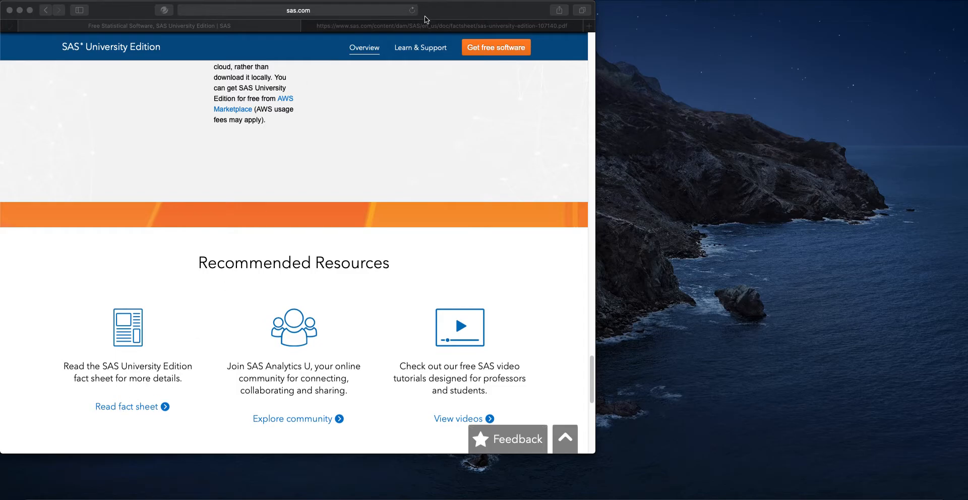
pyautogui.click(425, 29)
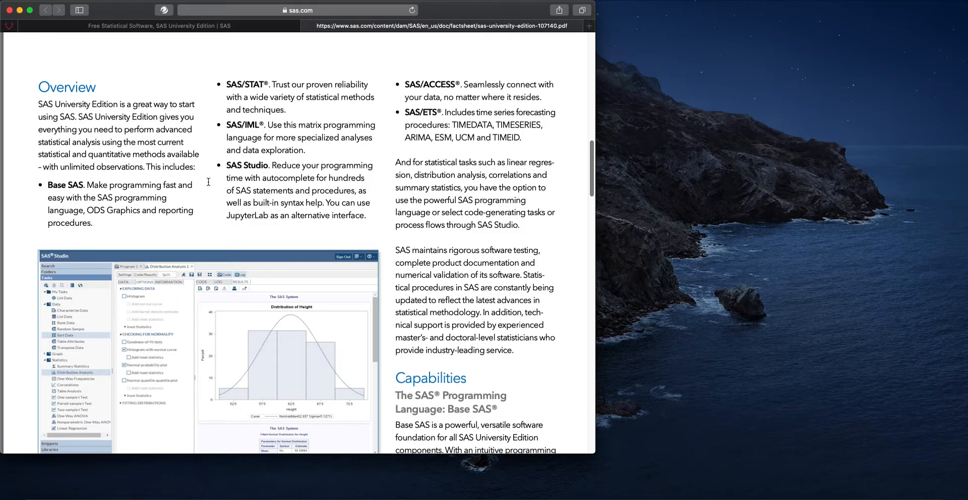
# Step: Return to the SAS University Edition page, go to its free software download page and choose Mac OS X as the operating system
pyautogui.click(232, 27)
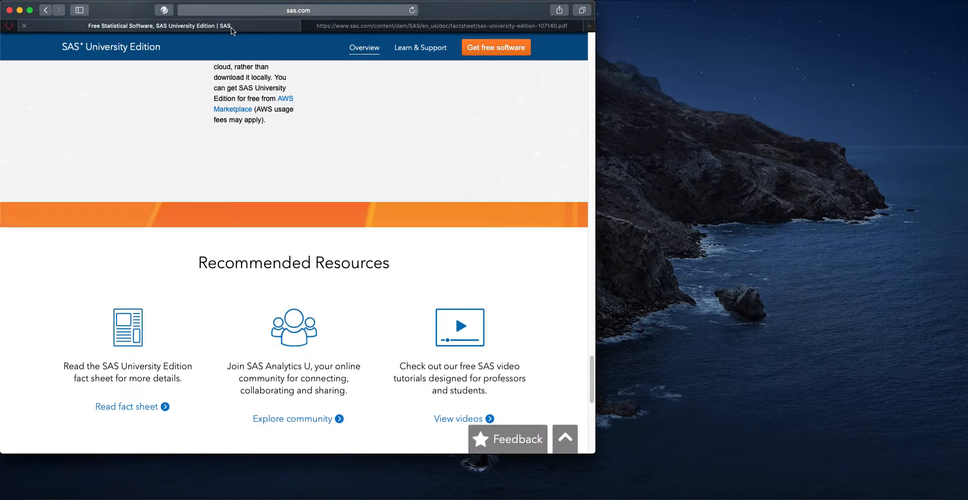
pyautogui.scroll(-5, 376, 236)
pyautogui.scroll(15, 376, 234)
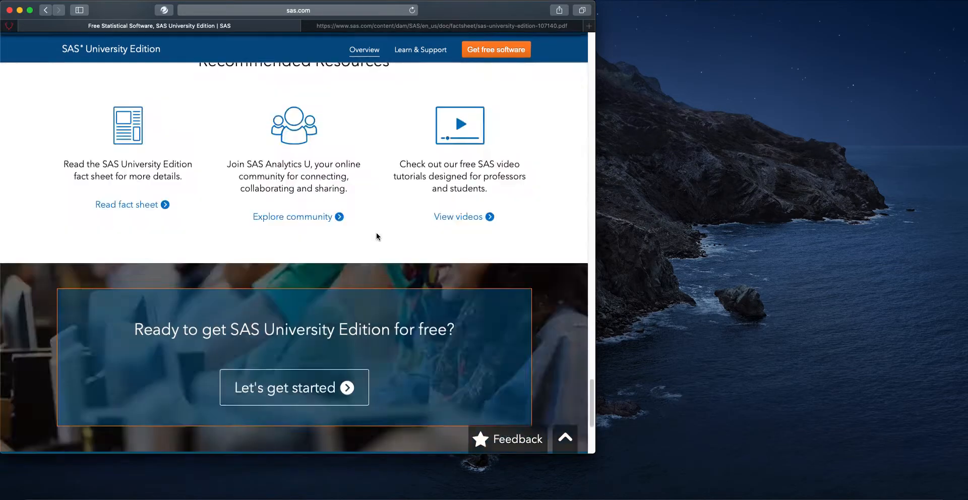
pyautogui.scroll(10, 377, 233)
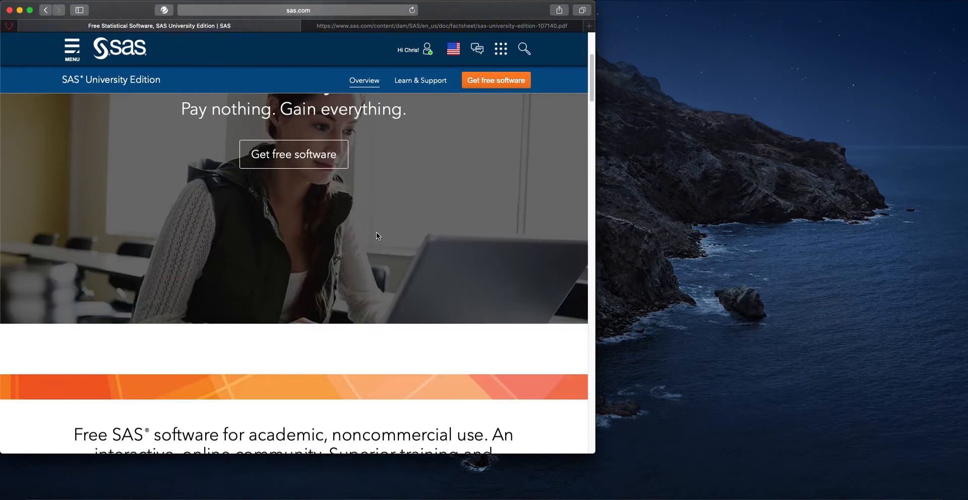
pyautogui.click(519, 80)
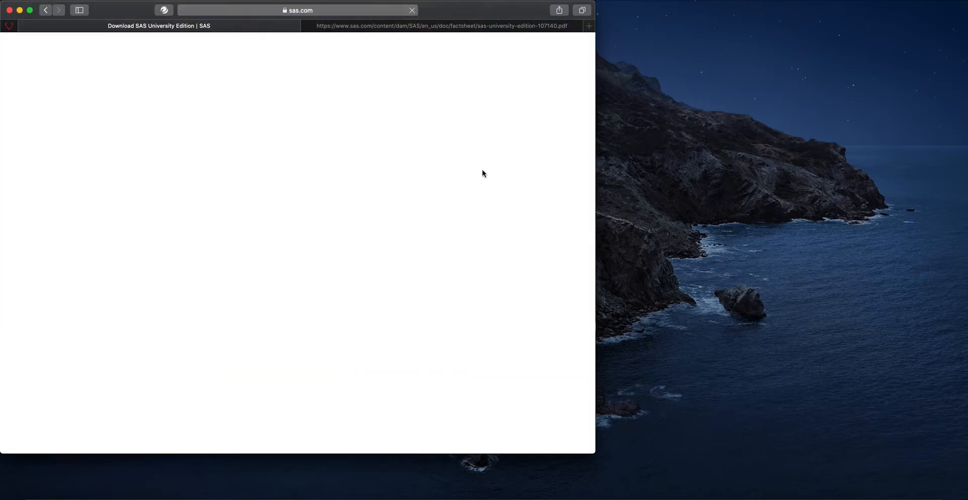
pyautogui.scroll(-8, 479, 174)
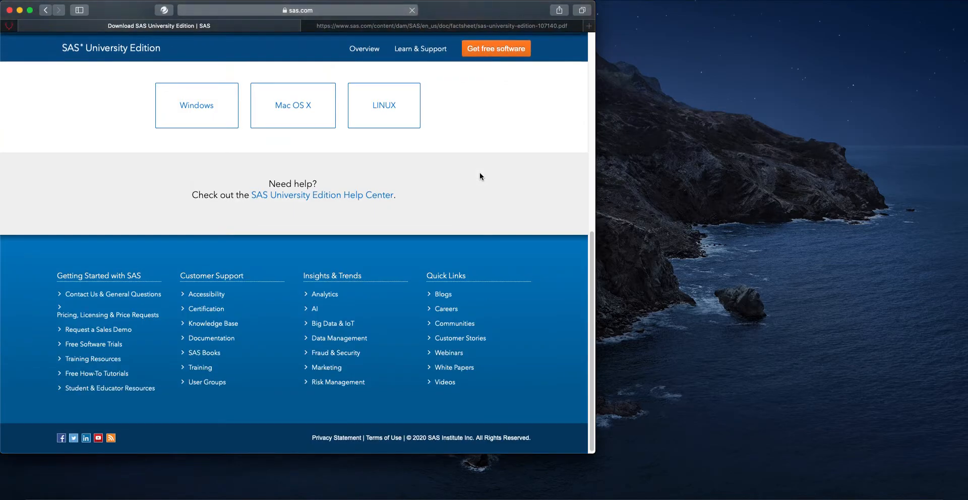
pyautogui.scroll(5, 479, 174)
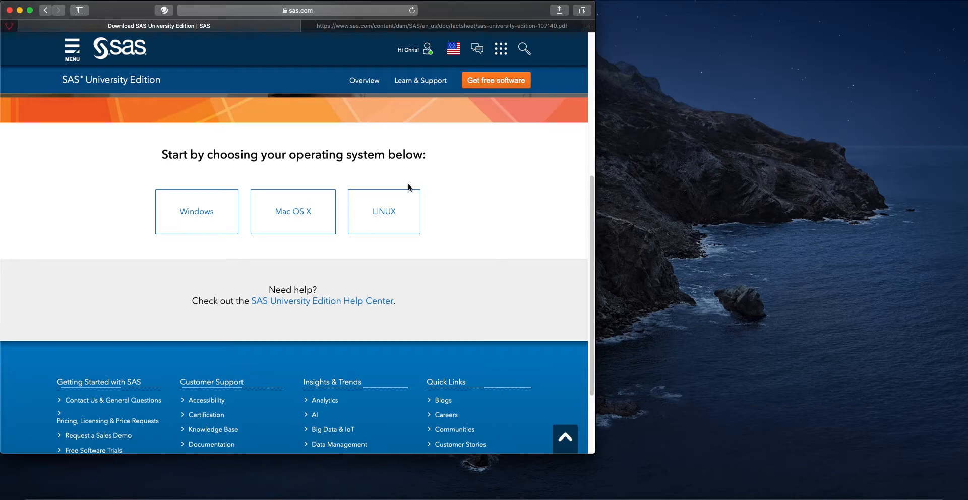
pyautogui.click(328, 215)
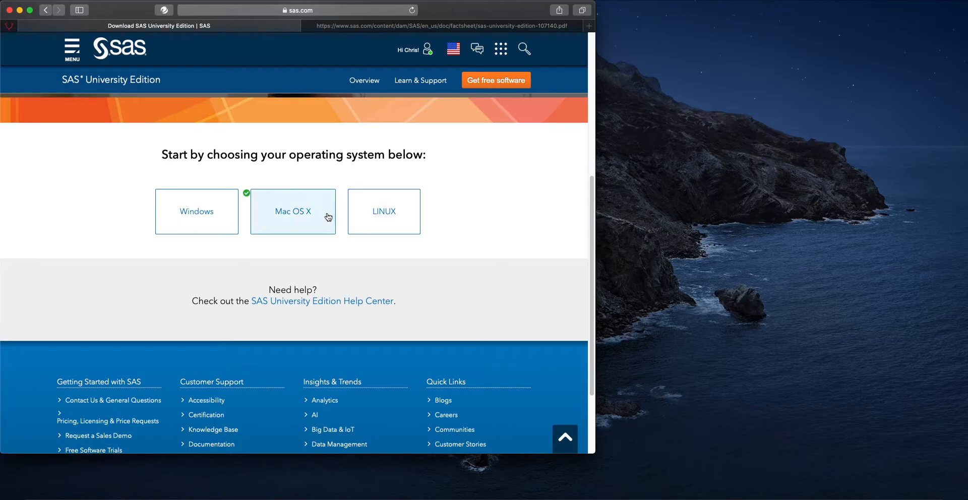
# Step: Review the four-step installation overview and open the VirtualBox for OS X download page from the Set Up section
pyautogui.scroll(-7, 329, 215)
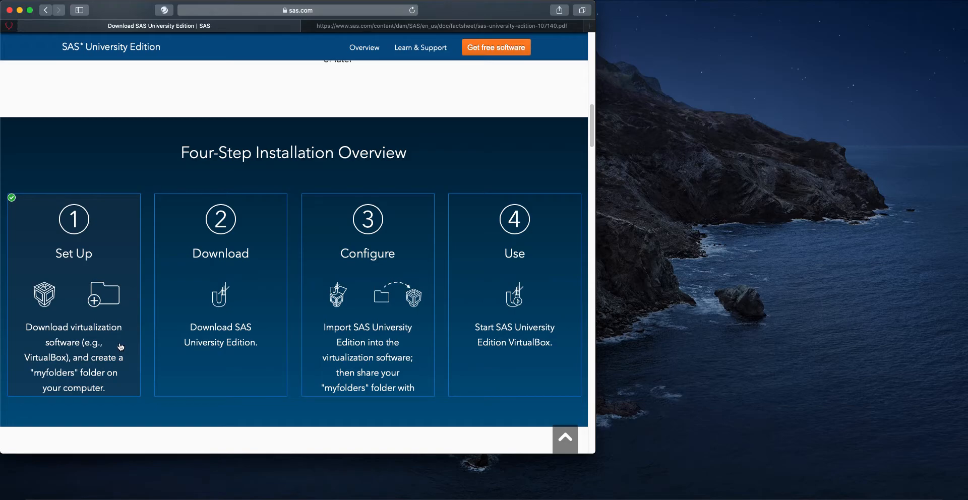
pyautogui.scroll(-10, 121, 346)
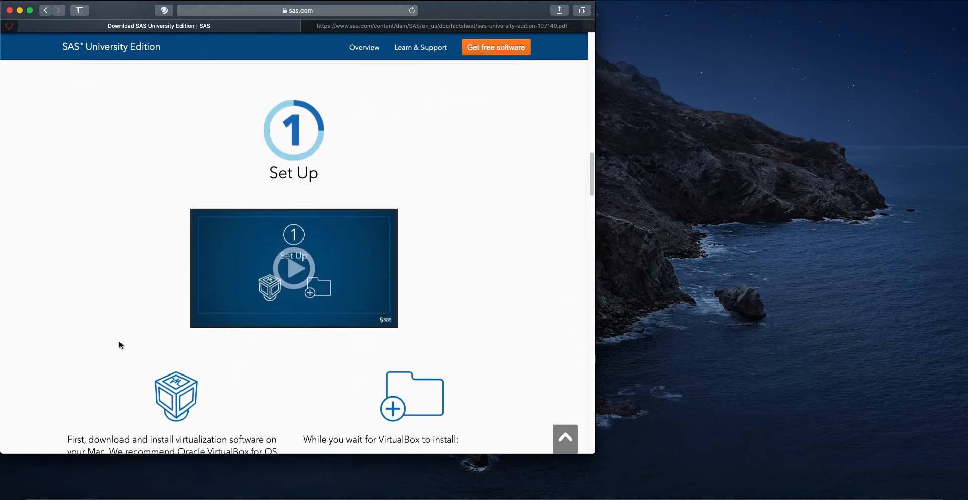
pyautogui.scroll(-5, 119, 341)
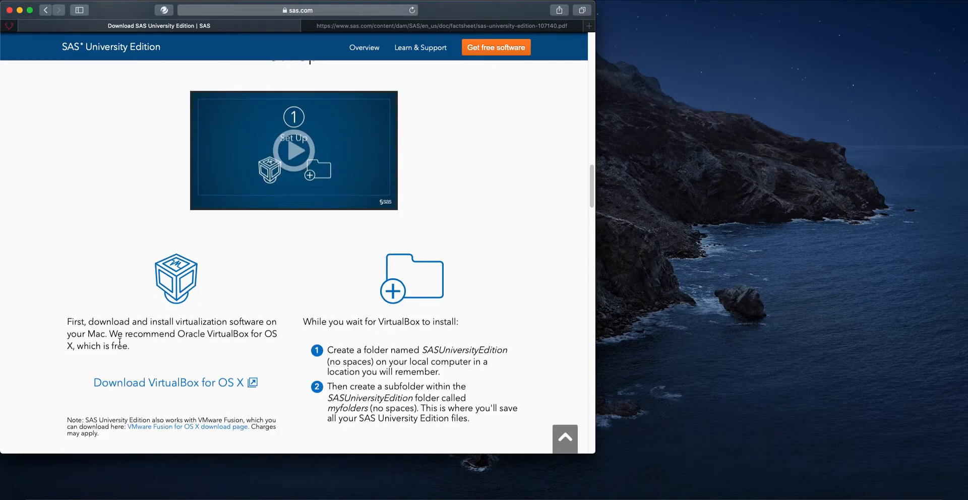
pyautogui.scroll(-1, 120, 343)
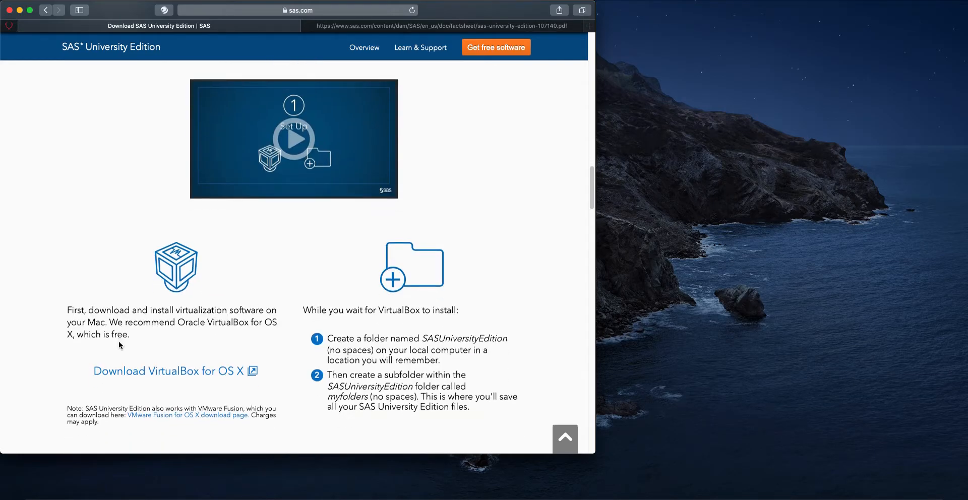
pyautogui.click(168, 372)
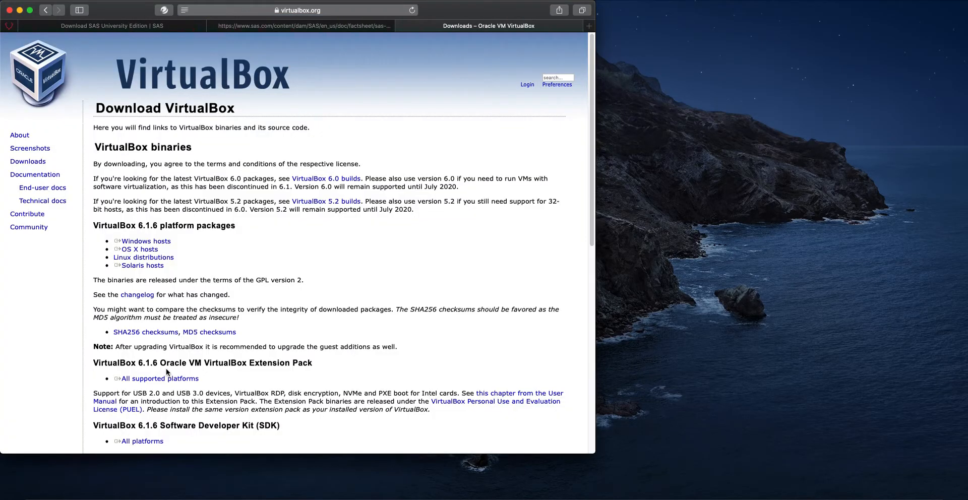
pyautogui.scroll(-1, 176, 343)
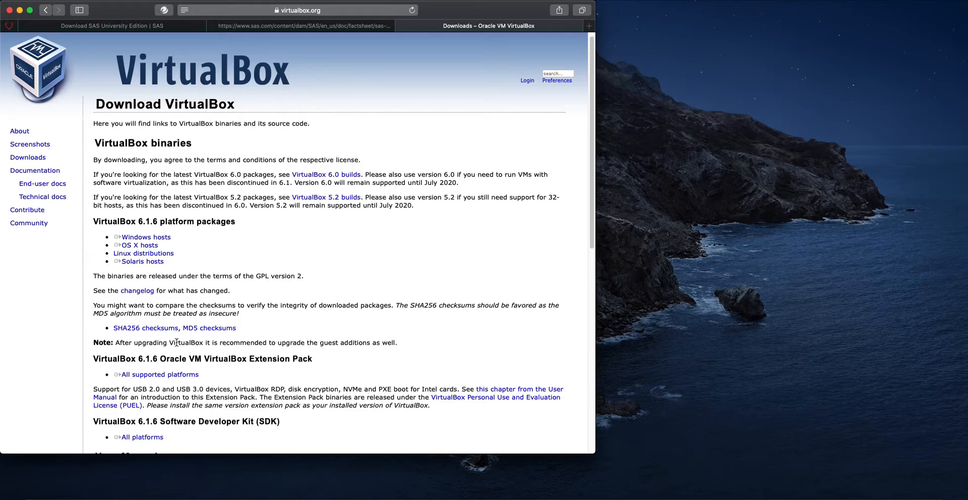
pyautogui.scroll(-10, 176, 342)
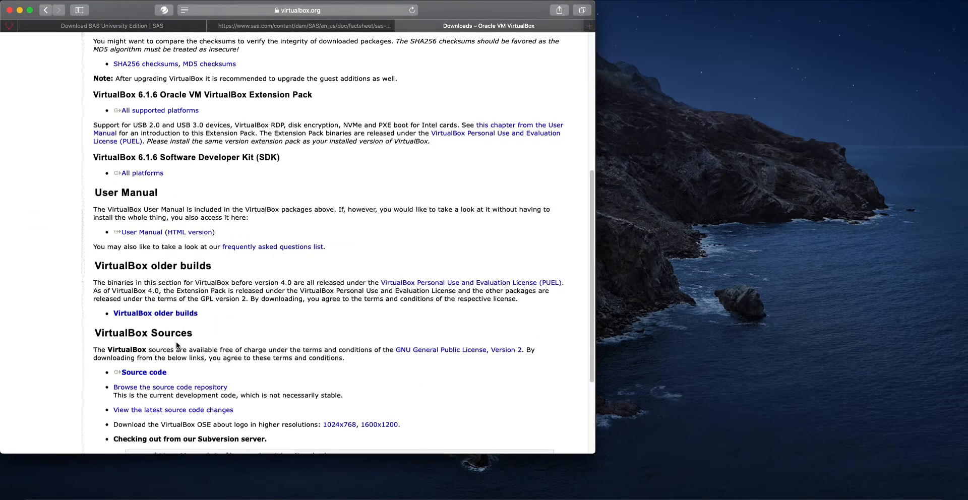
pyautogui.scroll(-3, 176, 341)
pyautogui.scroll(13, 177, 343)
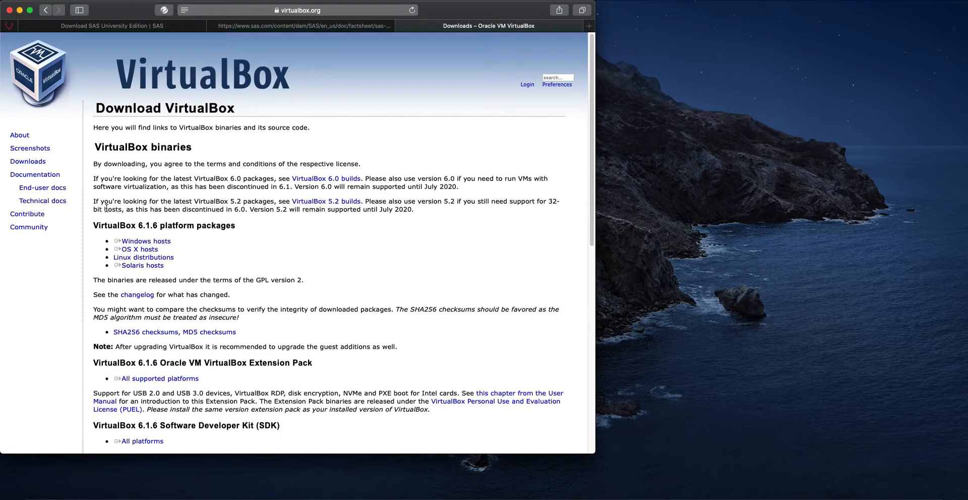
pyautogui.click(40, 162)
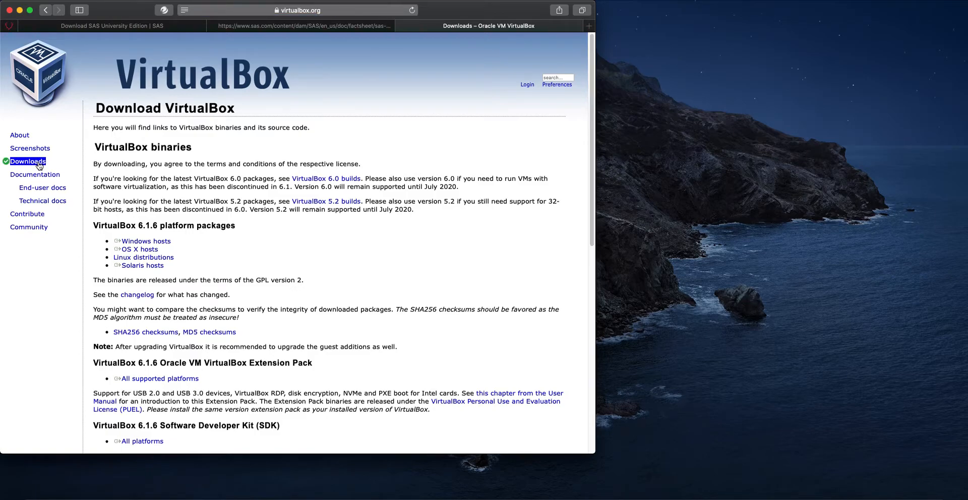
pyautogui.click(151, 252)
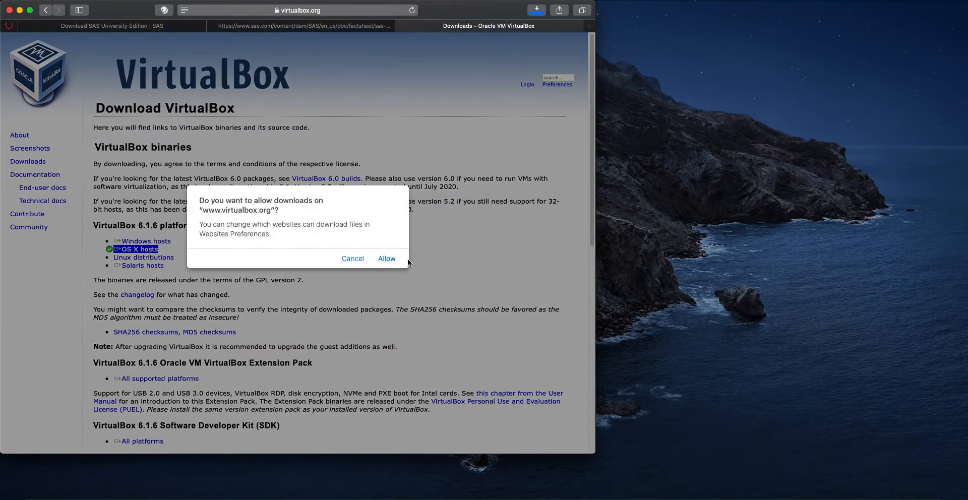
pyautogui.click(386, 258)
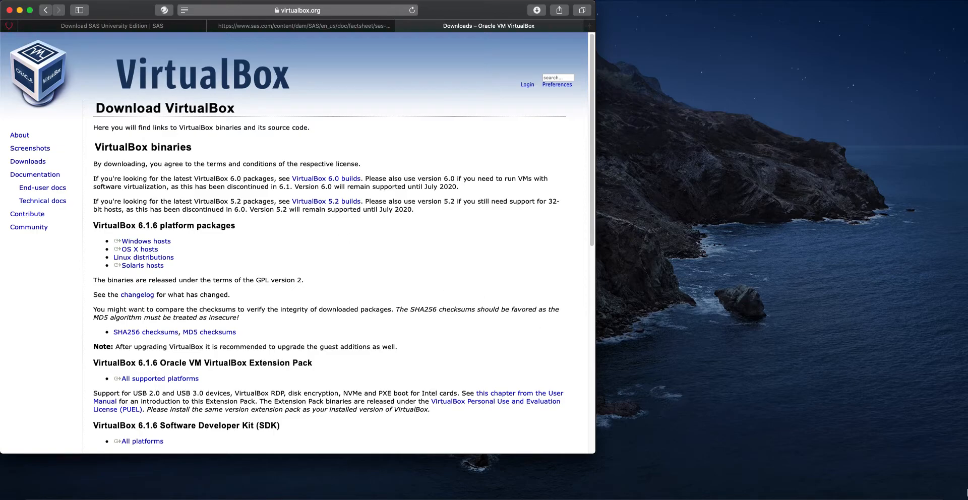
# Step: Open the downloaded VirtualBox-6.1.6-137129-OSX.dmg and try to install Oracle VM VirtualBox from VirtualBox.pkg
pyautogui.click(841, 499)
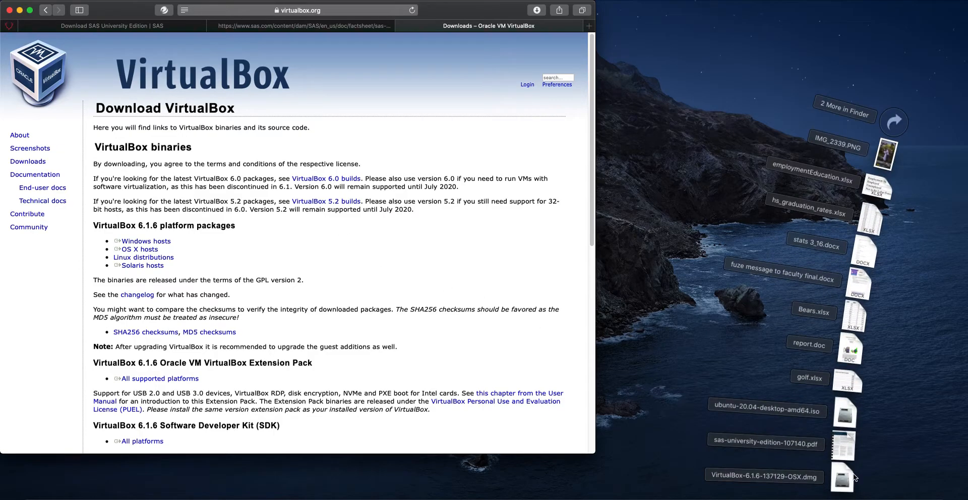
pyautogui.click(848, 479)
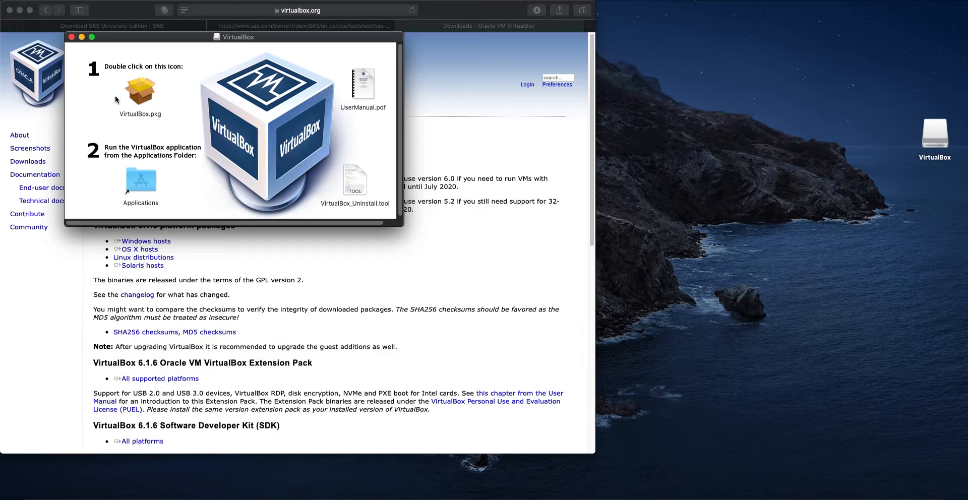
pyautogui.doubleClick(141, 89)
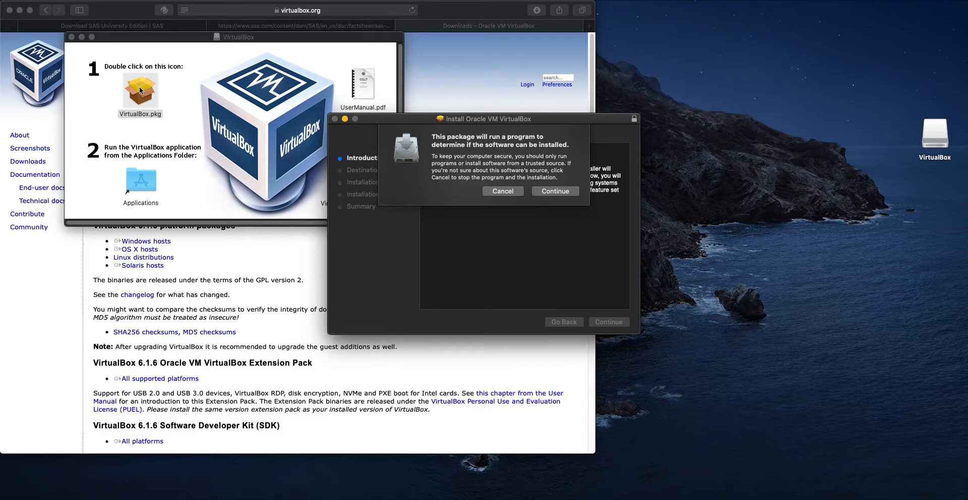
pyautogui.click(555, 191)
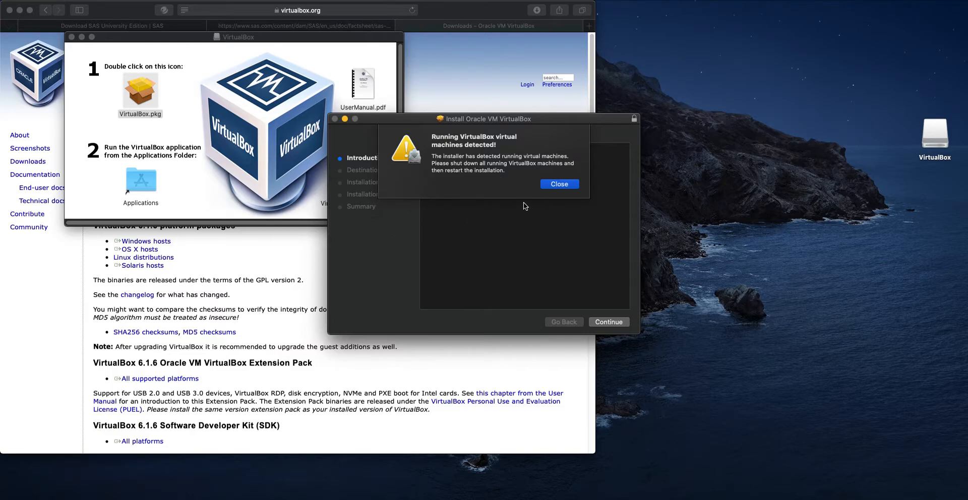
pyautogui.click(559, 184)
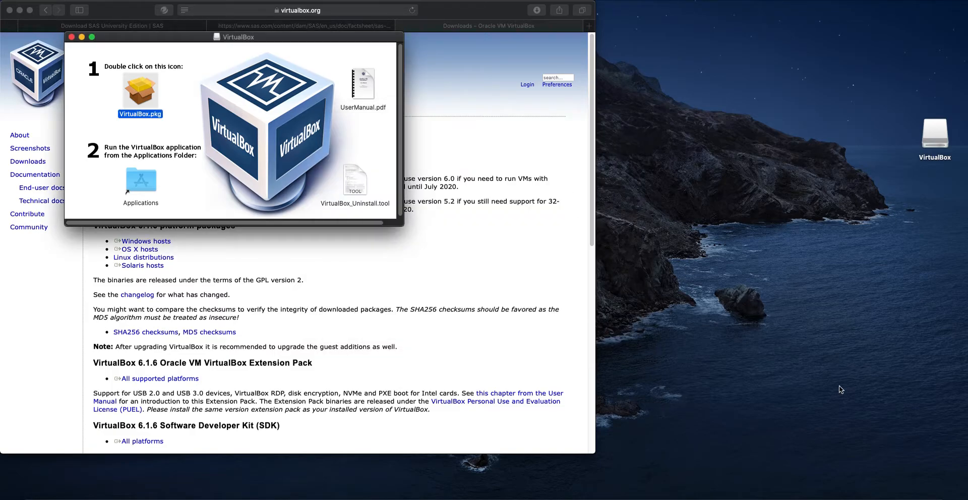
# Step: View the already installed Oracle VM VirtualBox Manager, clearing it and the disk image window off the screen
pyautogui.click(870, 497)
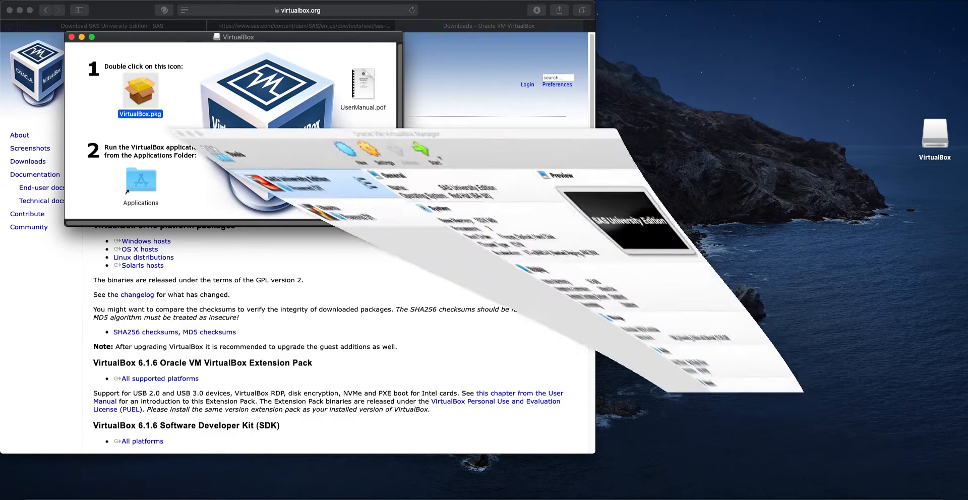
pyautogui.click(71, 36)
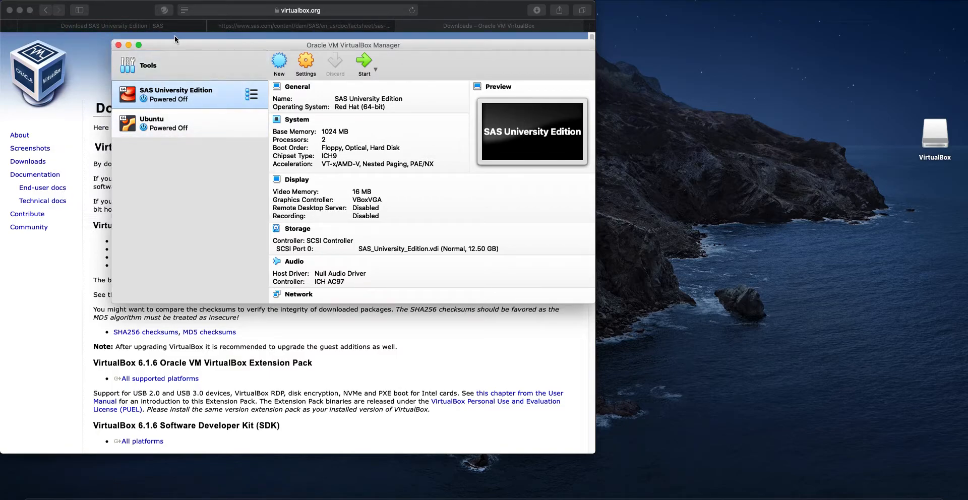
pyautogui.click(129, 45)
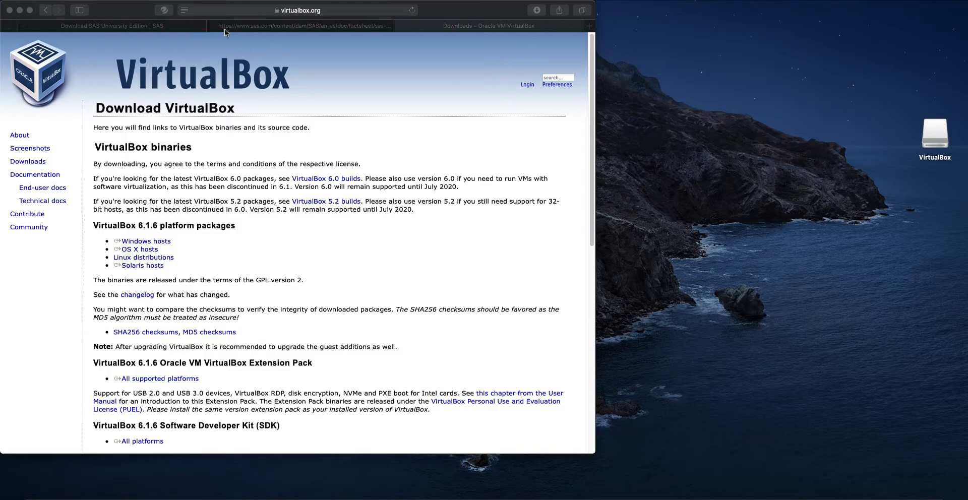
# Step: Review the SAS folder setup instructions and examine the SASUniversityEdition desktop folder, expanding MAT320 inside myfolders
pyautogui.click(175, 27)
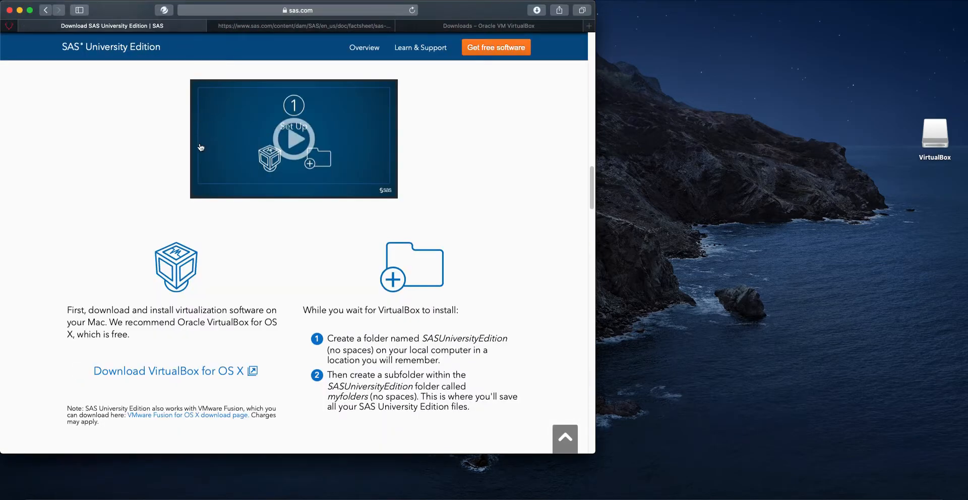
pyautogui.scroll(-3, 206, 202)
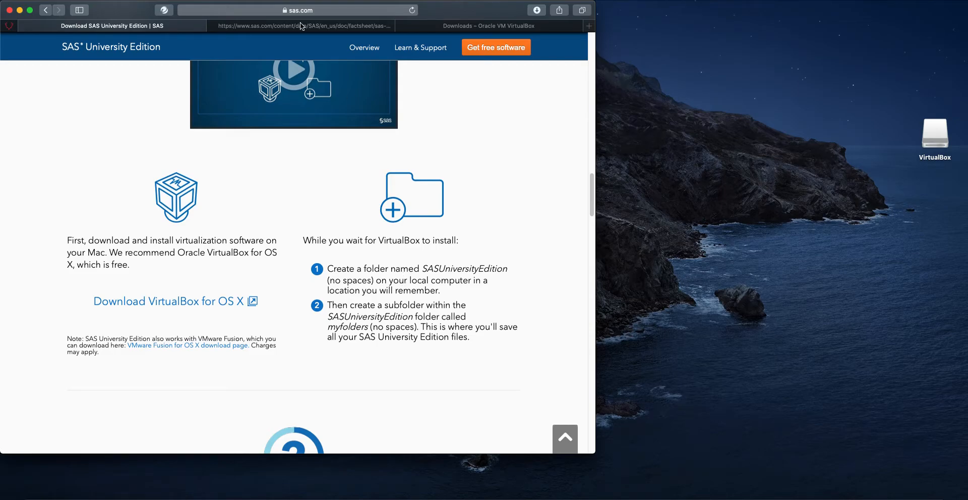
pyautogui.moveTo(121, 11); pyautogui.dragTo(341, 11)
pyautogui.click(44, 150)
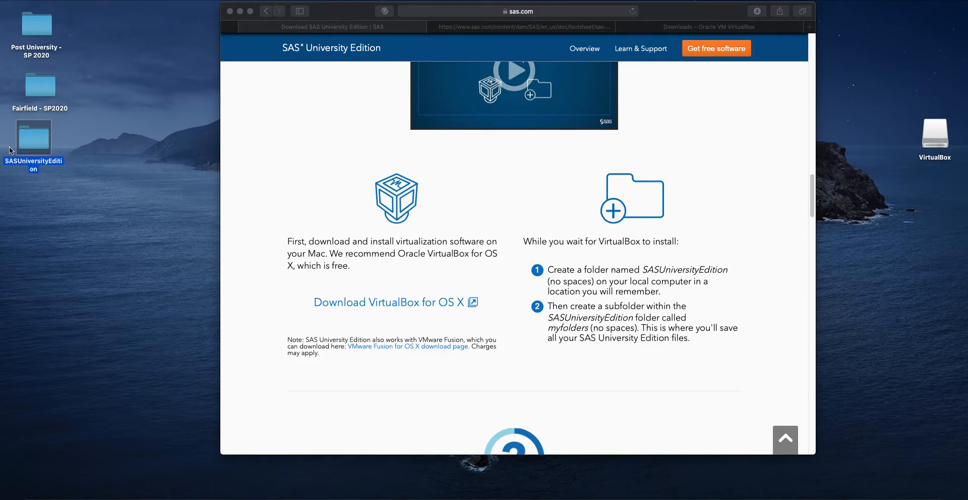
pyautogui.doubleClick(32, 145)
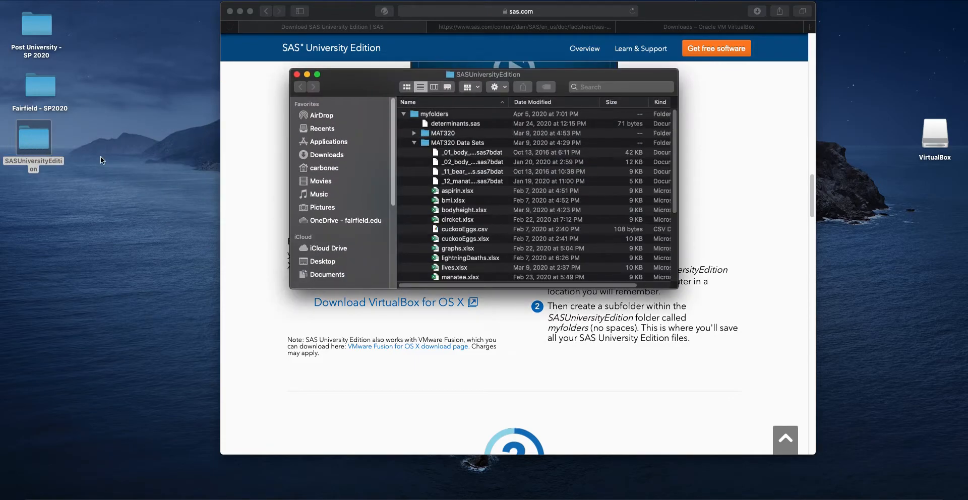
pyautogui.click(415, 134)
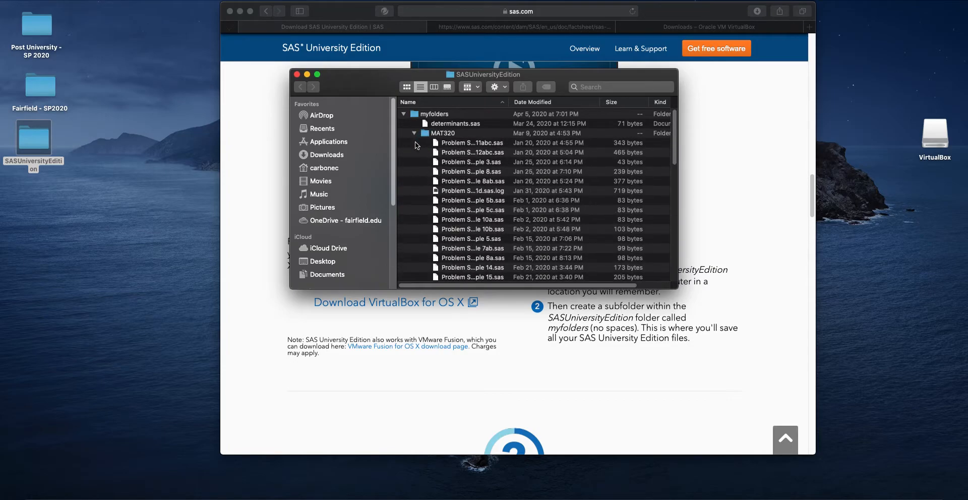
# Step: Examine the MAT320 Data Sets and other contents of myfolders inside SASUniversityEdition, closing the folder window when done
pyautogui.click(414, 133)
pyautogui.click(414, 143)
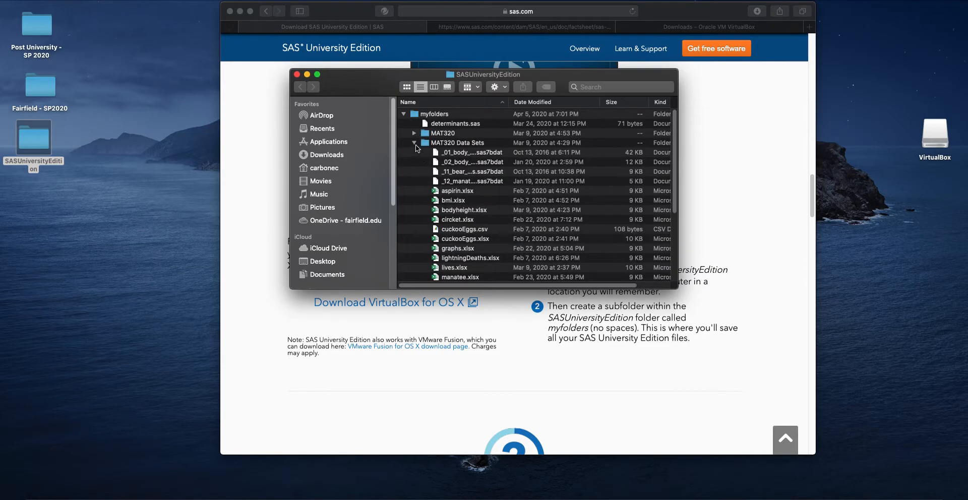
pyautogui.click(415, 144)
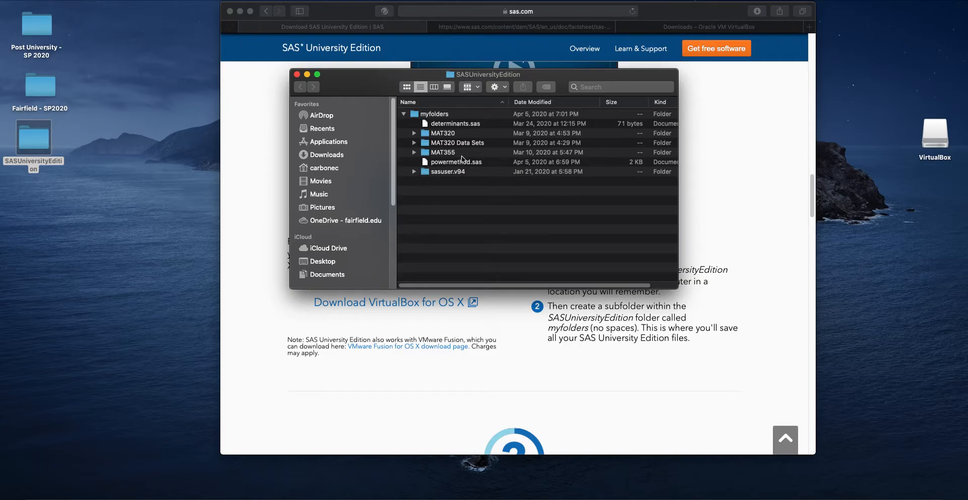
pyautogui.click(405, 116)
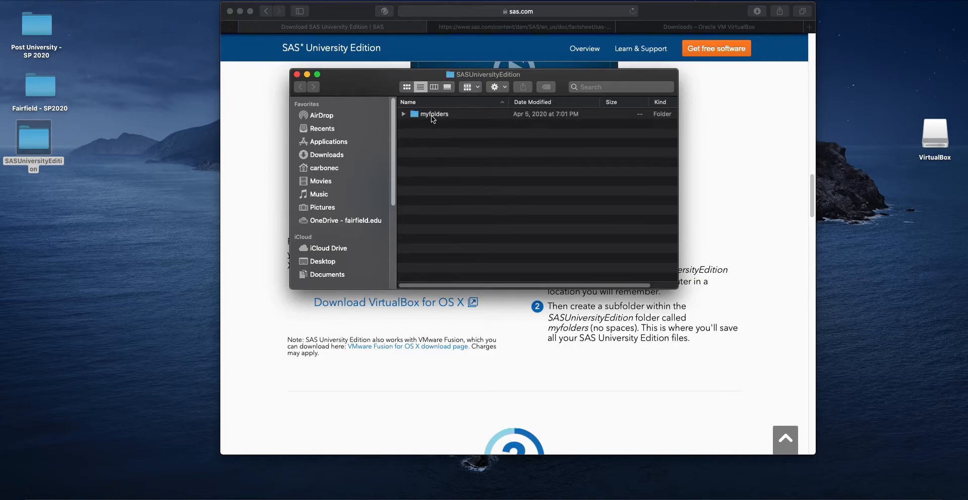
pyautogui.click(404, 114)
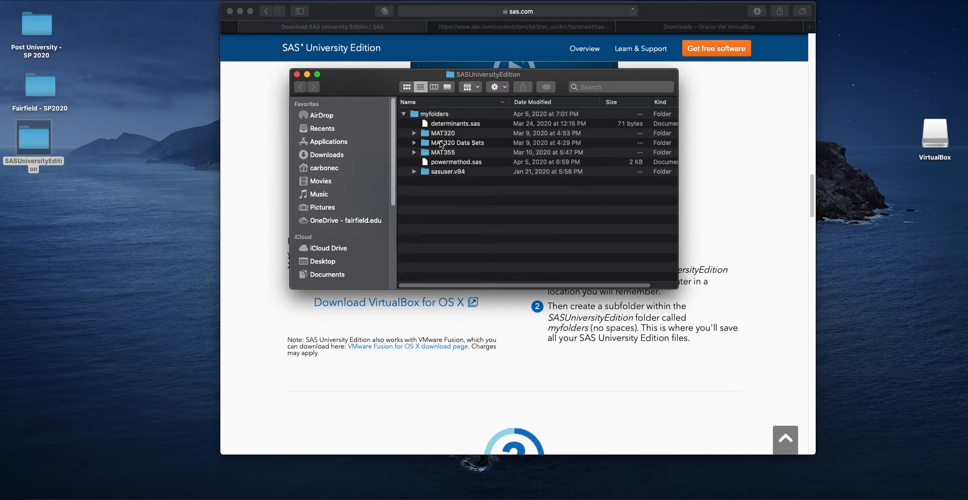
pyautogui.click(405, 114)
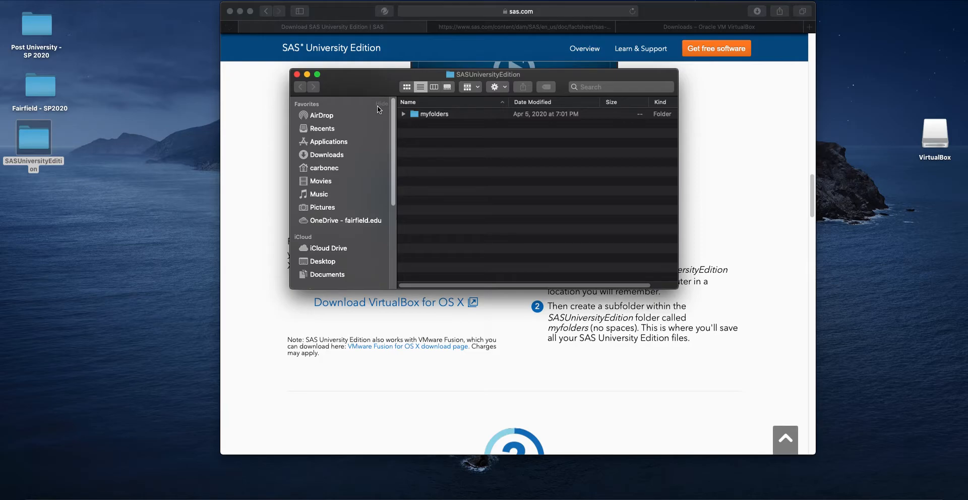
pyautogui.click(297, 74)
# Step: Review the vApp download instructions in section 2 of the SAS page and get SAS University Edition
pyautogui.scroll(-10, 517, 248)
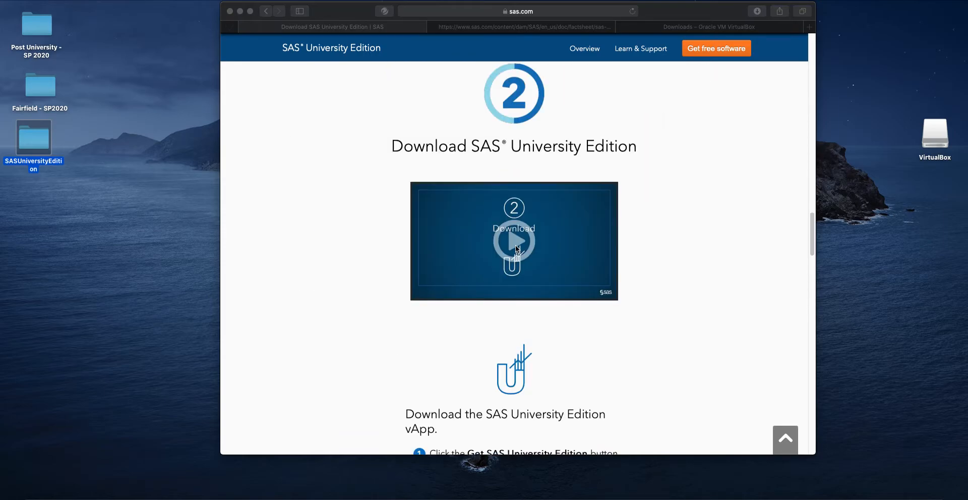
pyautogui.scroll(-5, 516, 248)
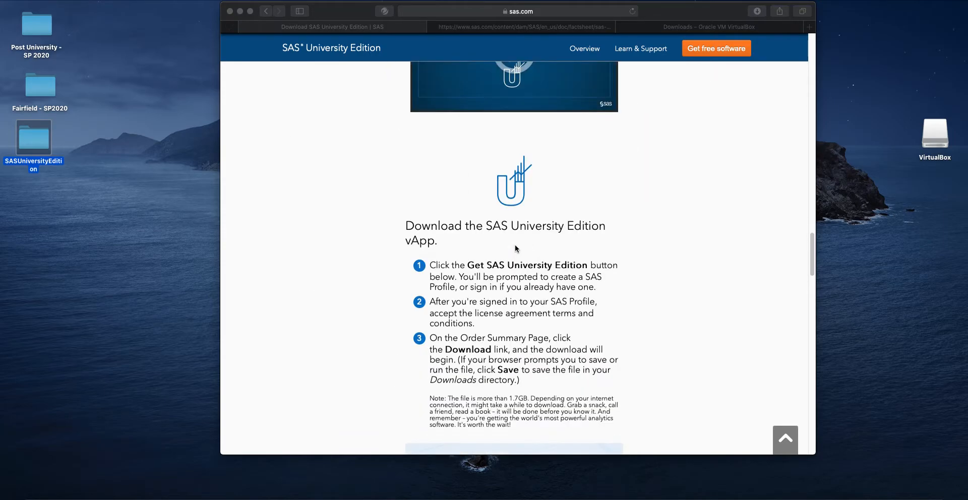
pyautogui.scroll(-6, 515, 247)
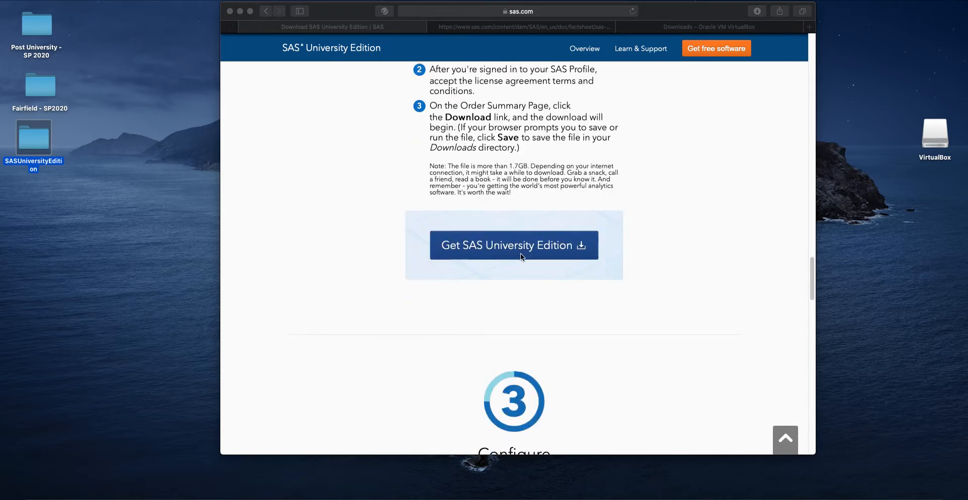
pyautogui.click(521, 256)
pyautogui.click(519, 254)
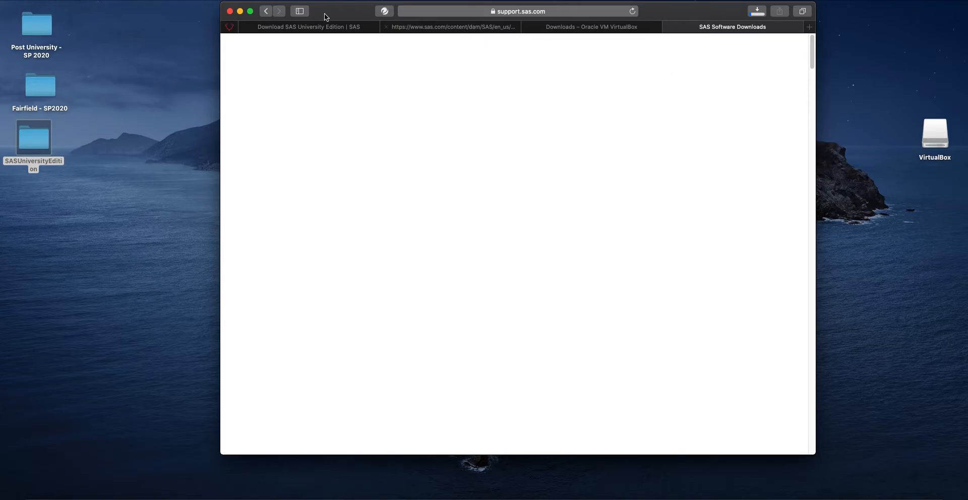
pyautogui.click(240, 11)
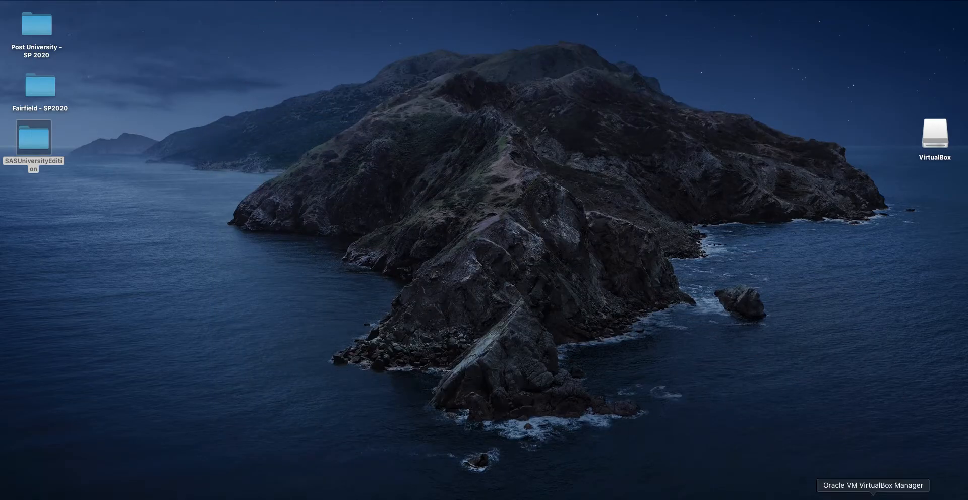
pyautogui.click(872, 498)
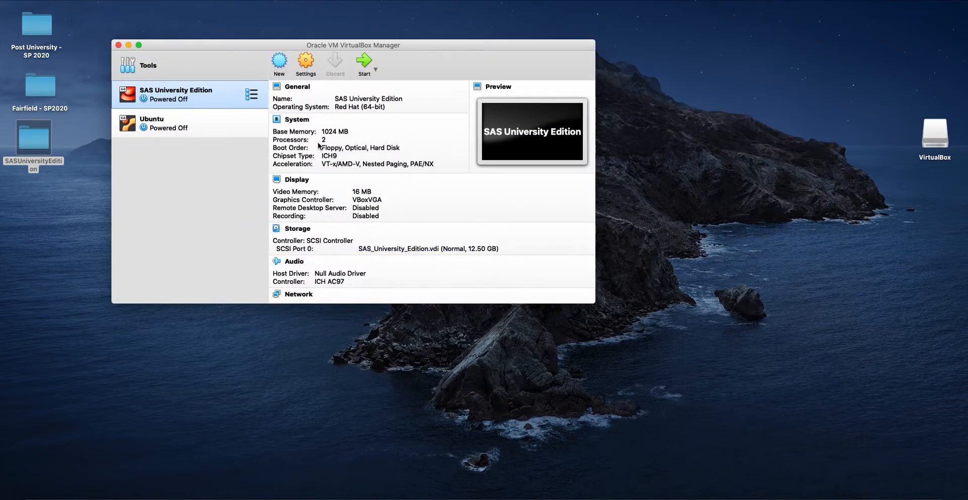
pyautogui.click(284, 65)
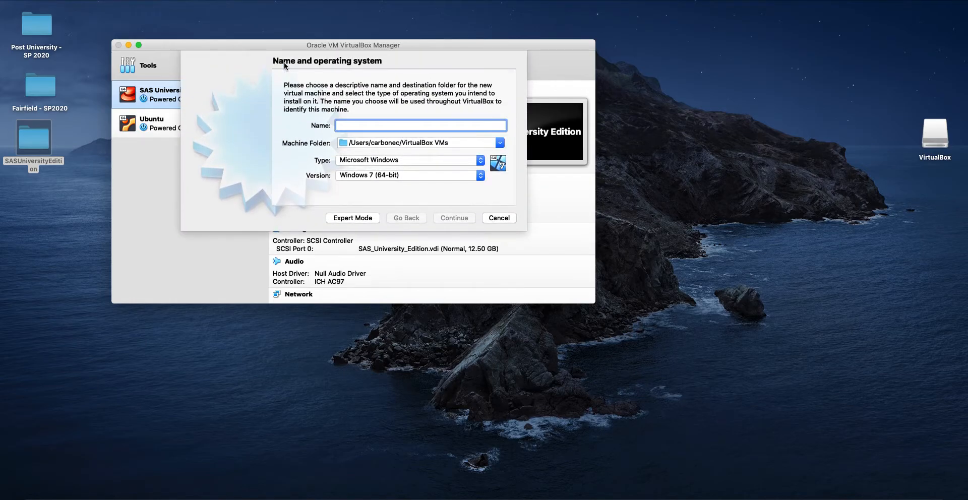
pyautogui.click(376, 126)
pyautogui.write('SAS Univ')
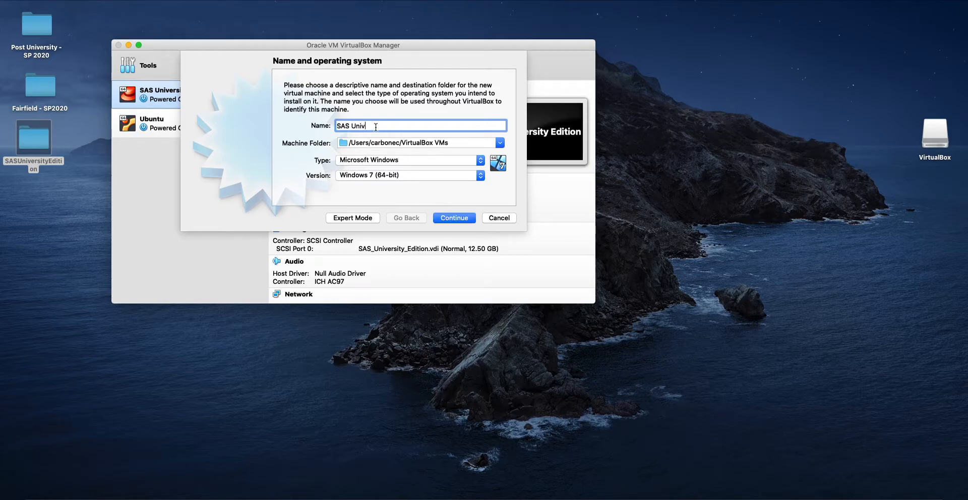
pyautogui.write('ersity Edition')
pyautogui.click(382, 160)
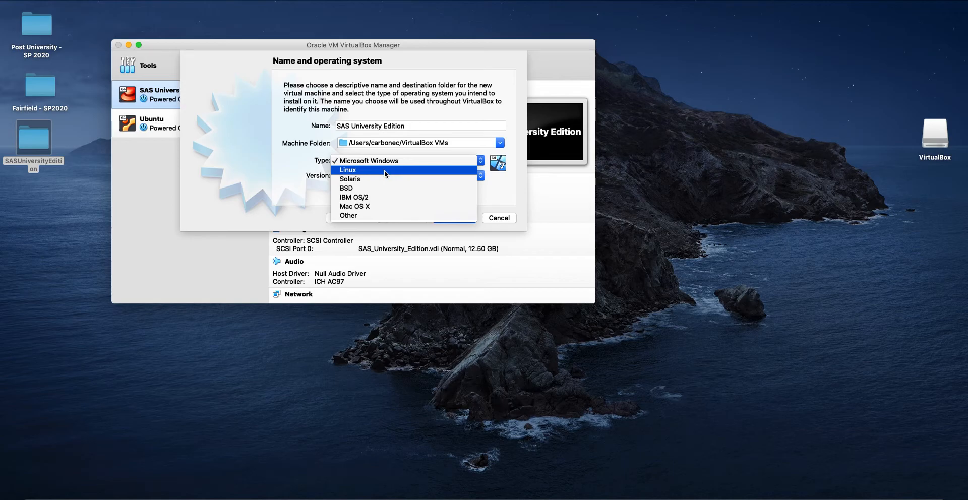
pyautogui.click(385, 171)
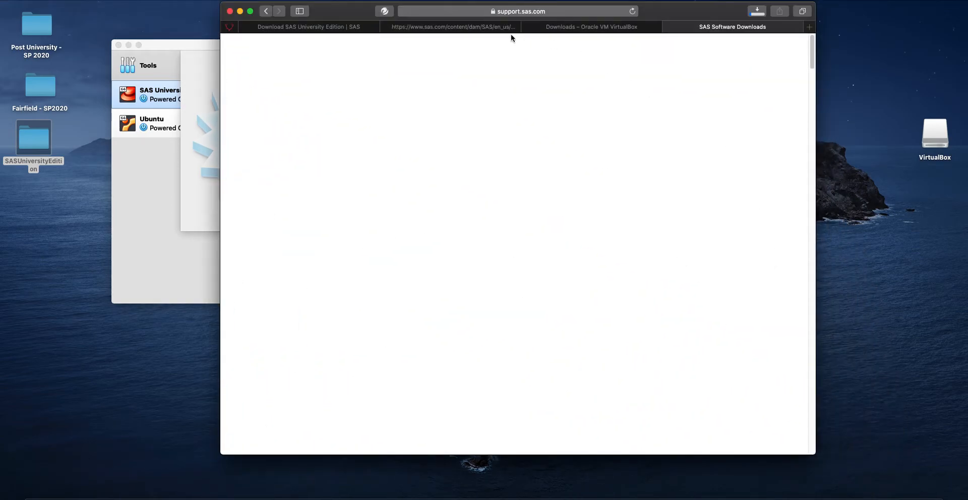
# Step: Read the SAS page's instructions for importing into VirtualBox, and cancel the new virtual machine being set up there
pyautogui.click(362, 29)
pyautogui.scroll(-6, 500, 215)
pyautogui.scroll(-3, 506, 221)
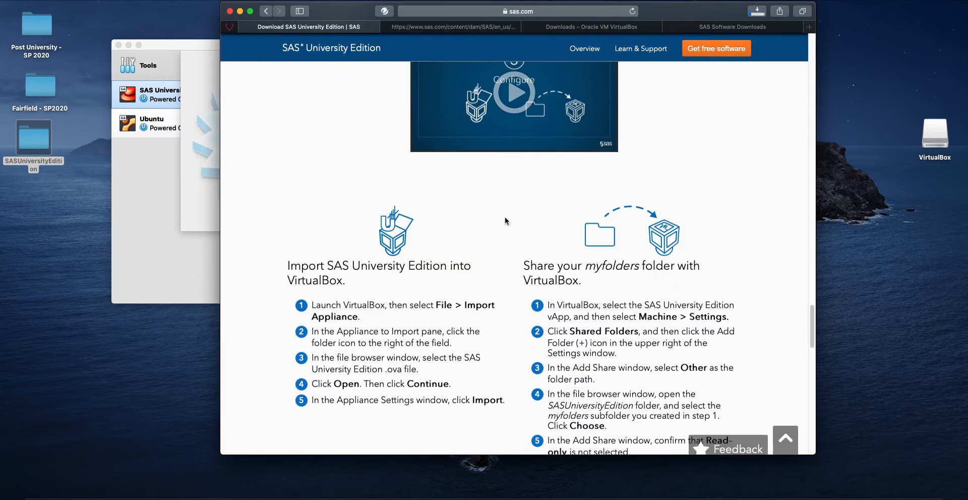
pyautogui.scroll(-1, 506, 221)
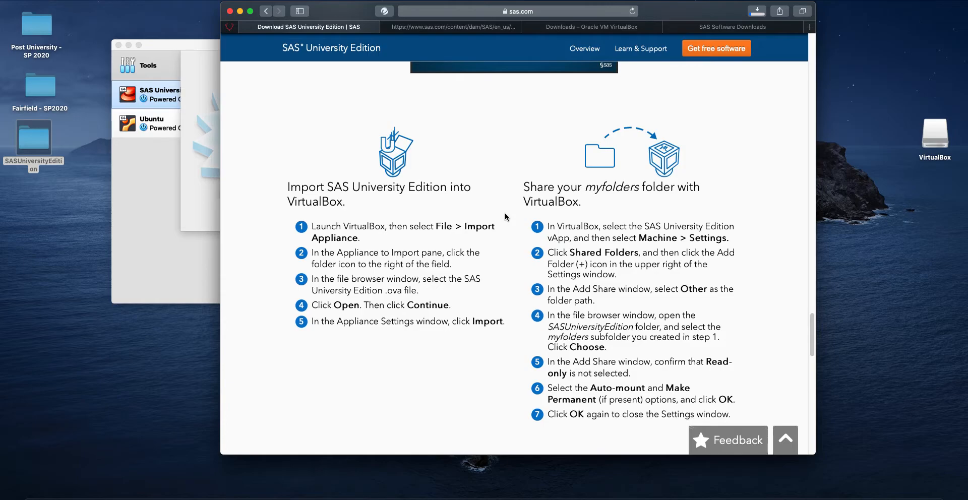
pyautogui.click(211, 94)
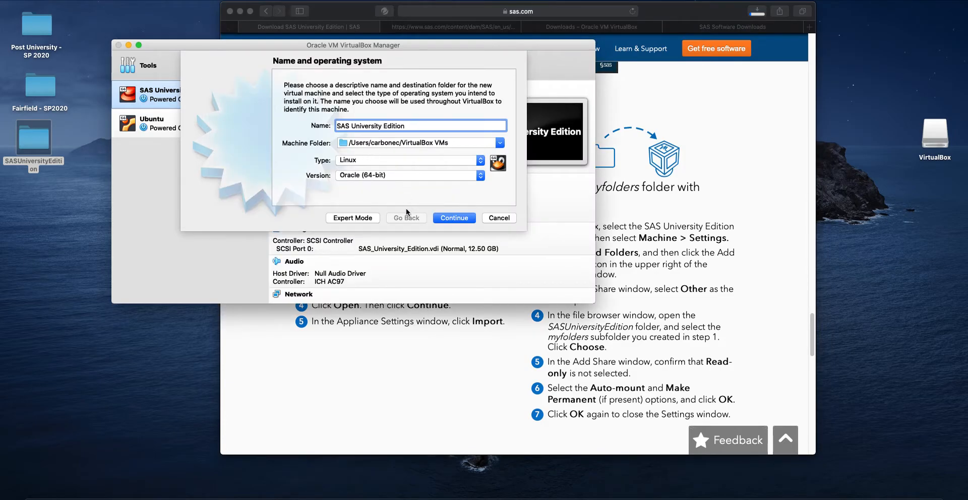
pyautogui.click(499, 218)
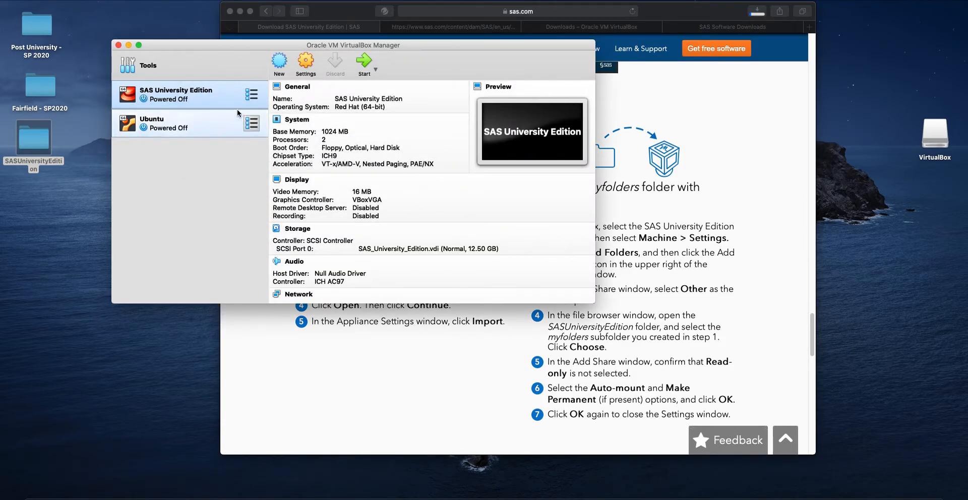
# Step: Select unvbasicvapp__9411015__ova__en__sp0__1.ova from Downloads as the local appliance to import and continue to its settings
pyautogui.click(78, 0)
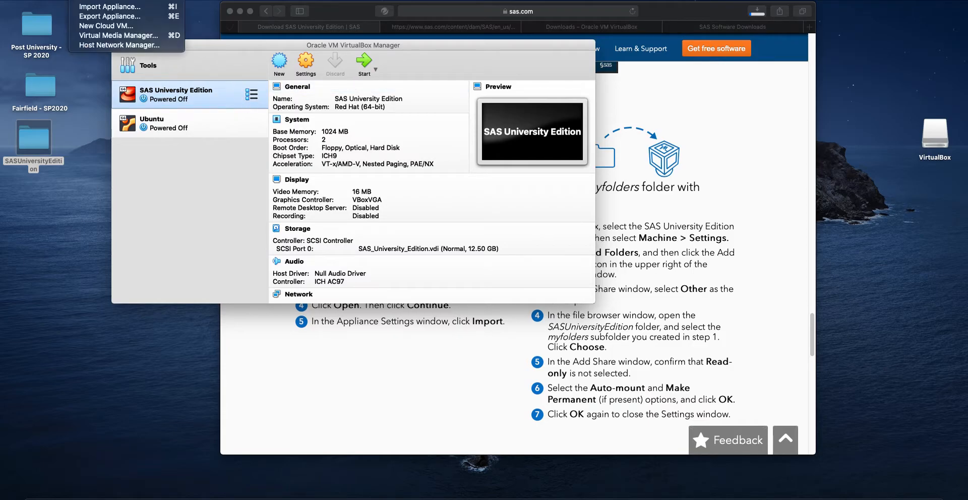
pyautogui.click(93, 10)
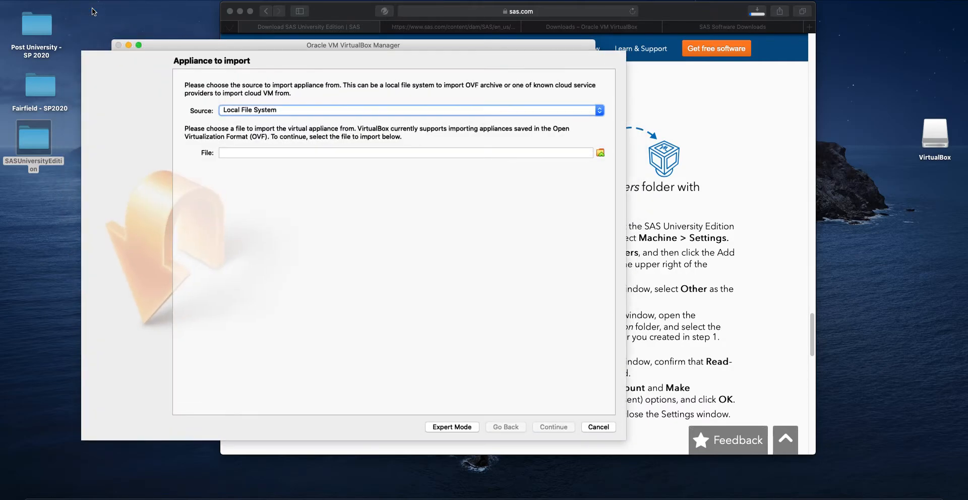
pyautogui.click(323, 110)
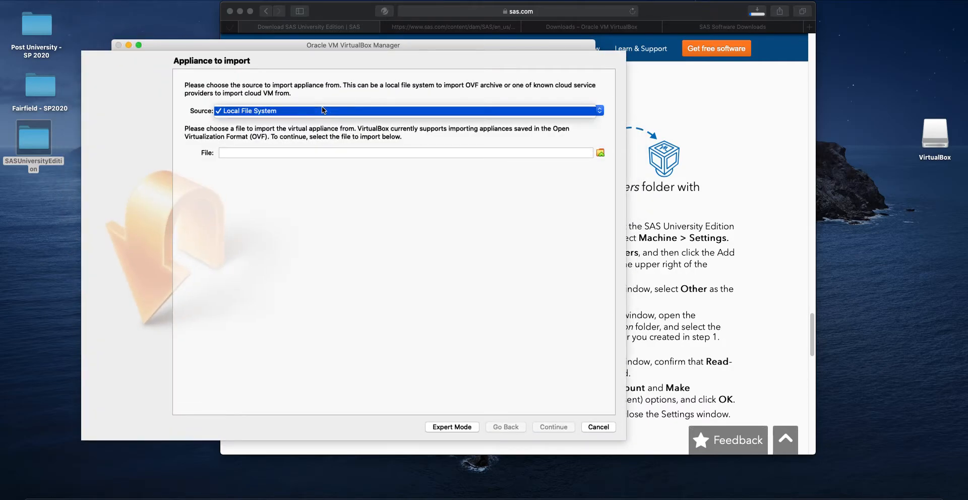
pyautogui.click(323, 110)
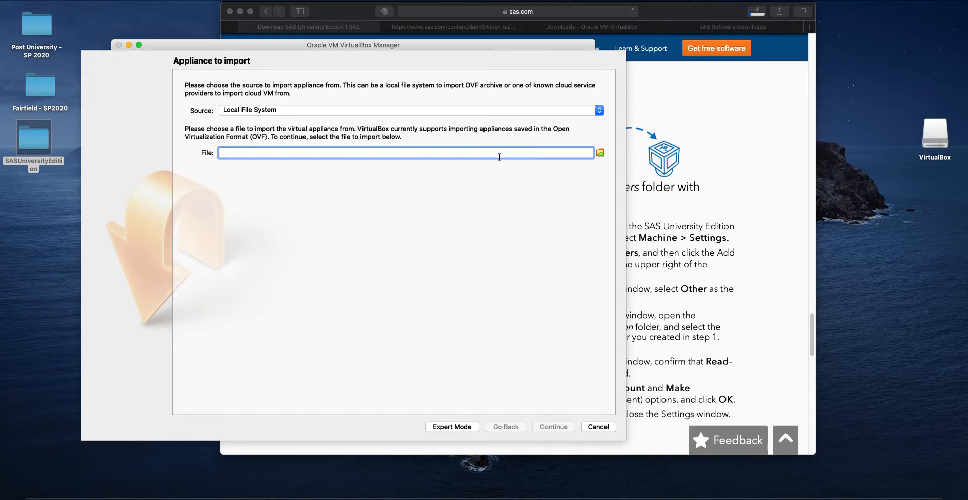
pyautogui.click(600, 153)
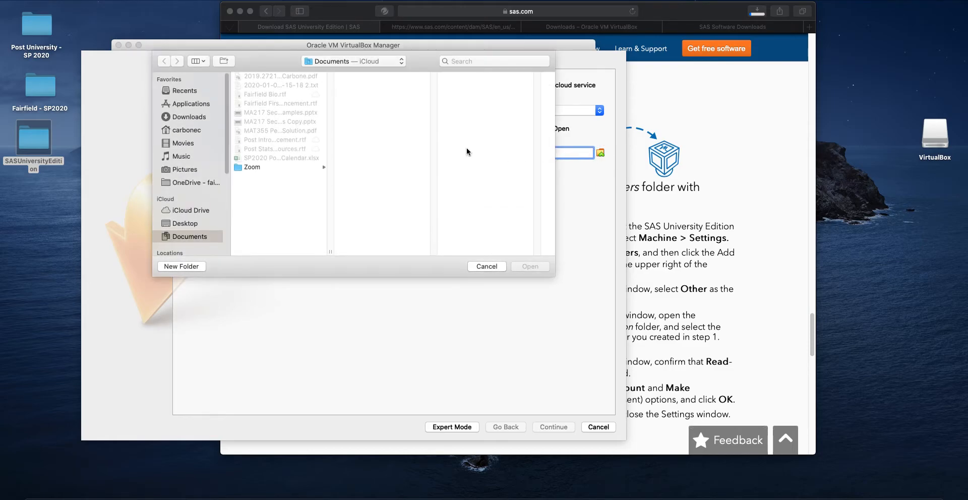
pyautogui.click(198, 123)
pyautogui.doubleClick(280, 176)
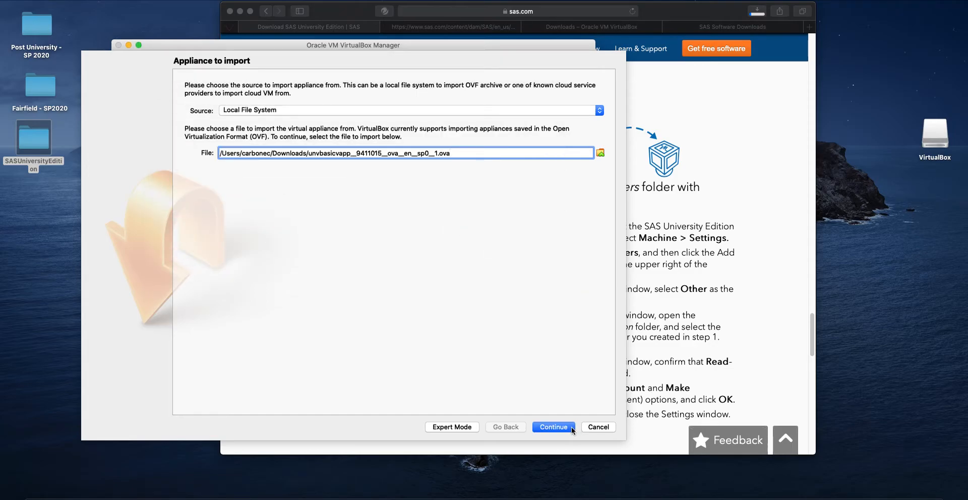
pyautogui.click(554, 427)
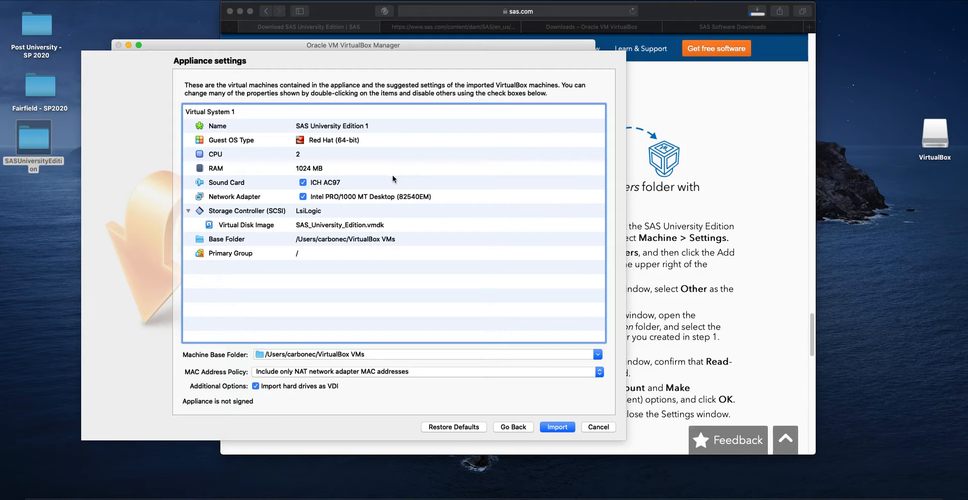
# Step: Import the SAS University Edition 1 appliance with its proposed settings, and review the instructions for sharing the myfolders folder
pyautogui.doubleClick(392, 240)
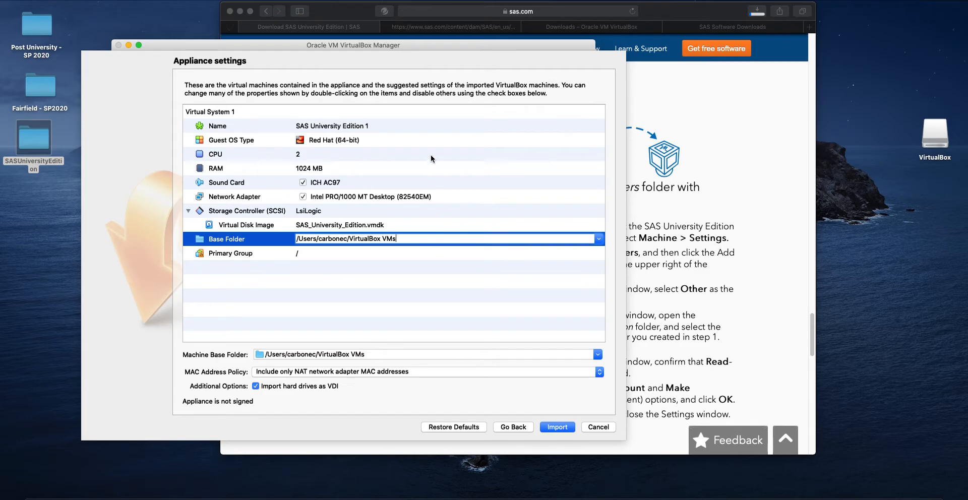
pyautogui.click(419, 167)
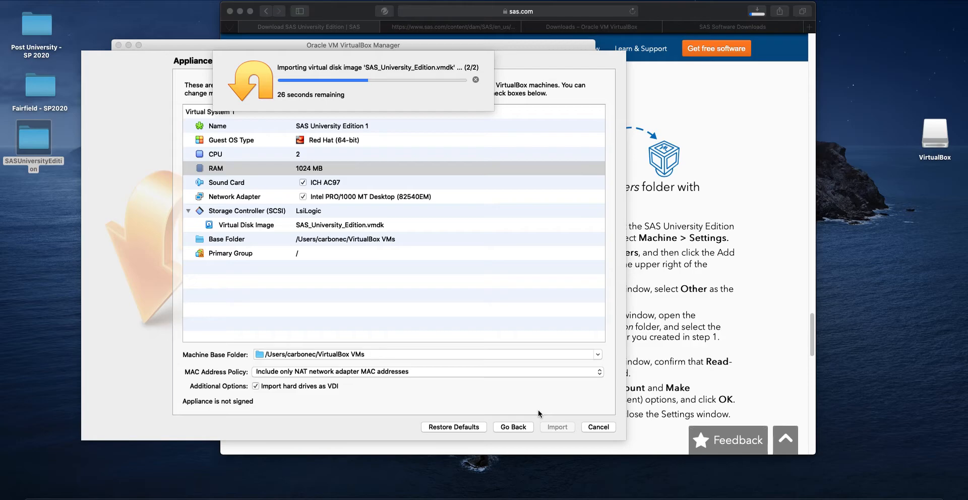
pyautogui.click(748, 318)
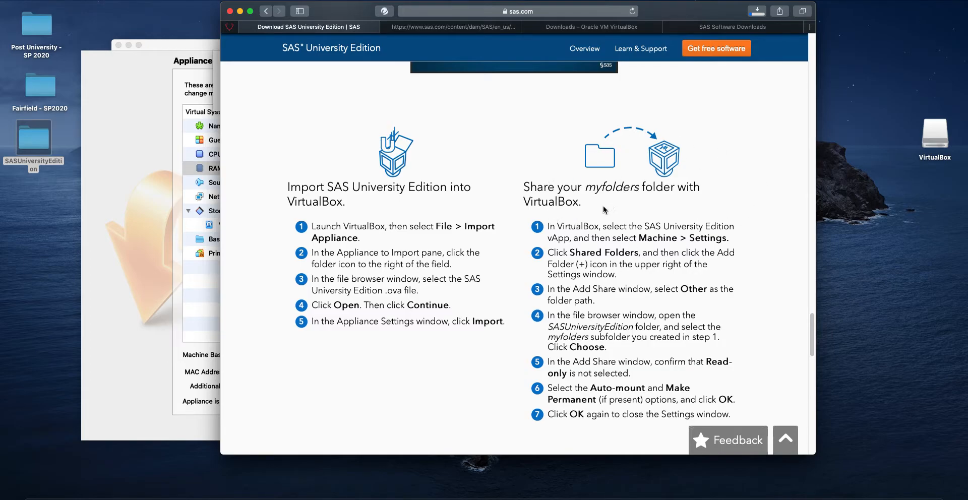
pyautogui.click(157, 104)
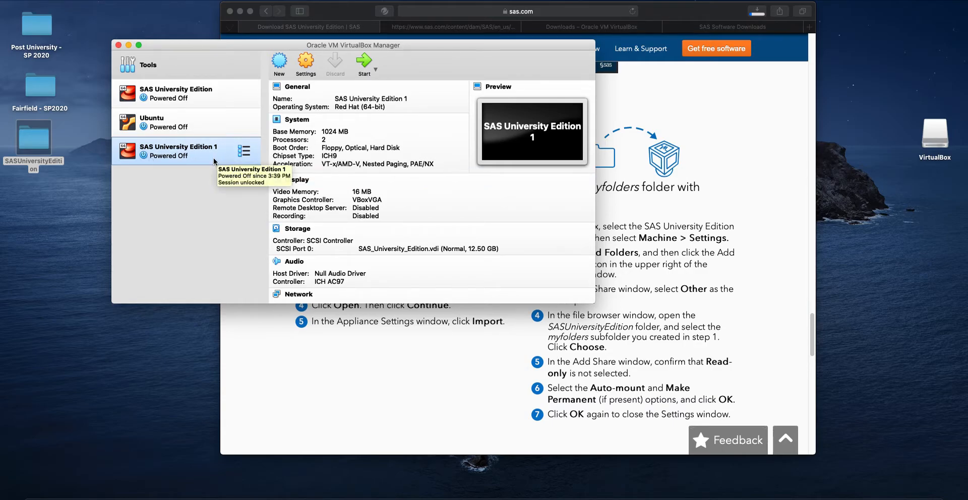
# Step: Add the myfolders subfolder of SASUniversityEdition on the Desktop as a shared folder of the SAS University Edition 1 machine and save the settings
pyautogui.click(306, 63)
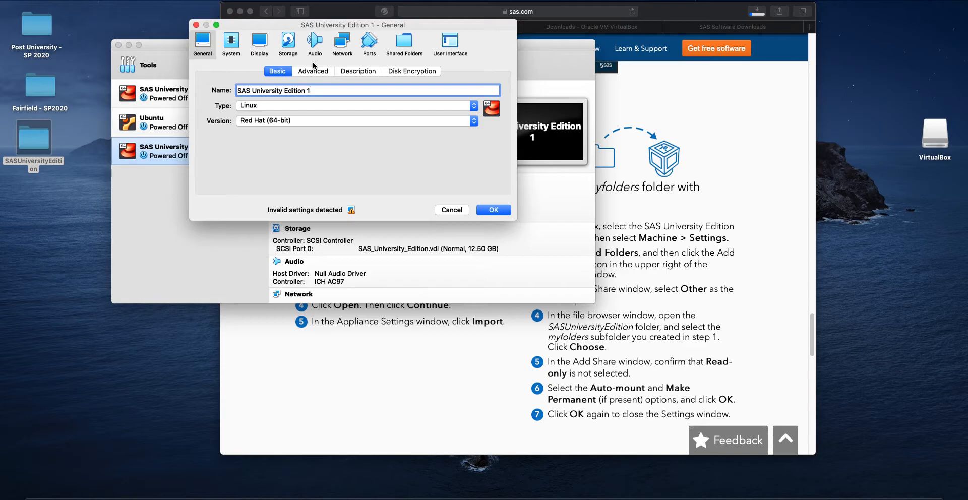
pyautogui.click(405, 45)
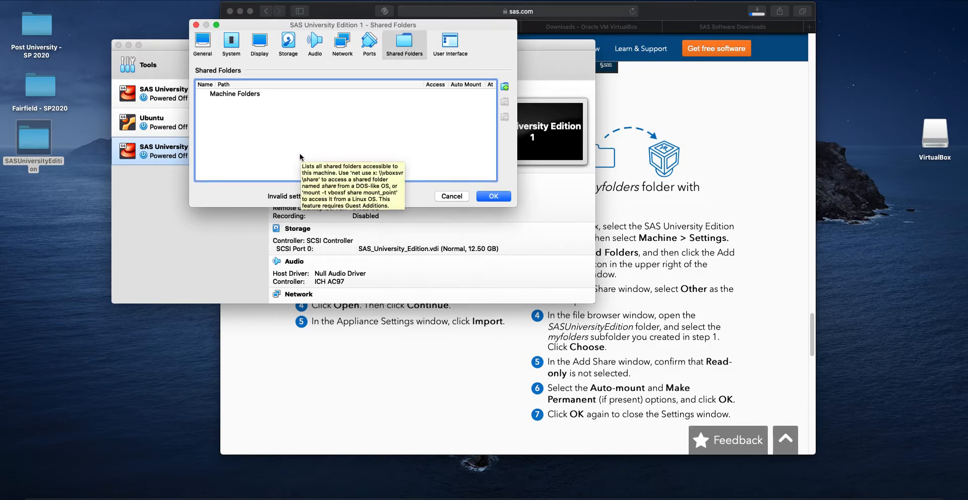
pyautogui.click(508, 87)
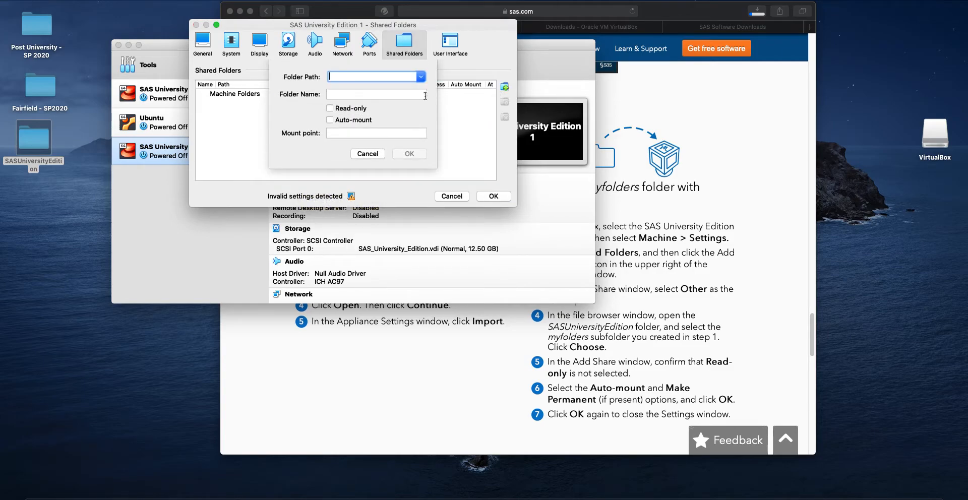
pyautogui.click(421, 77)
pyautogui.click(413, 94)
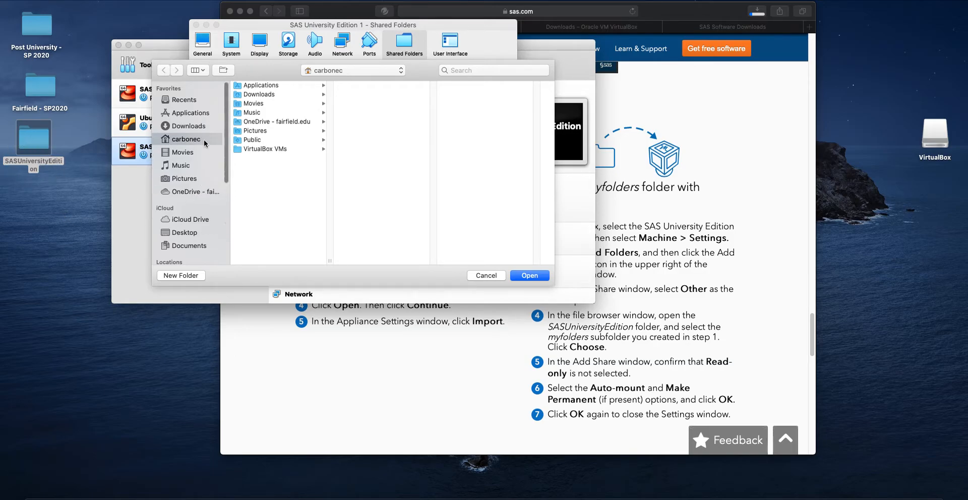
pyautogui.click(200, 234)
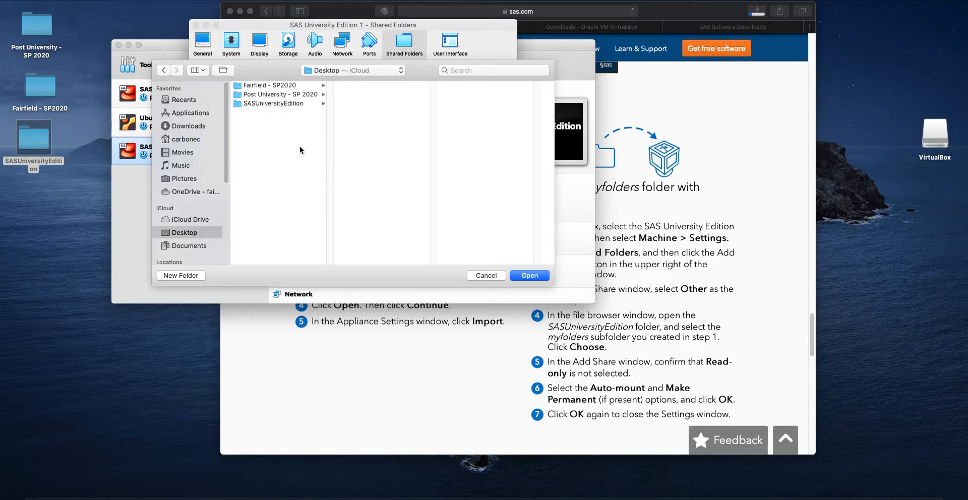
pyautogui.click(290, 105)
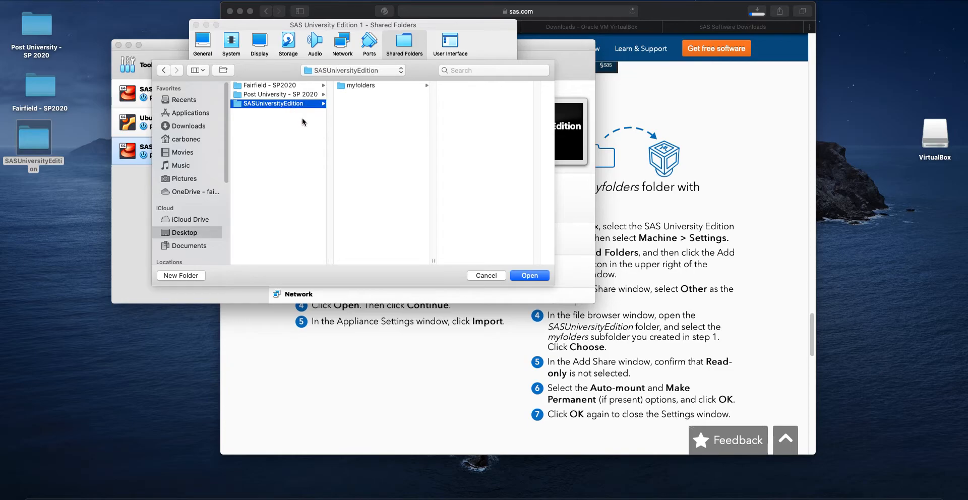
pyautogui.click(357, 86)
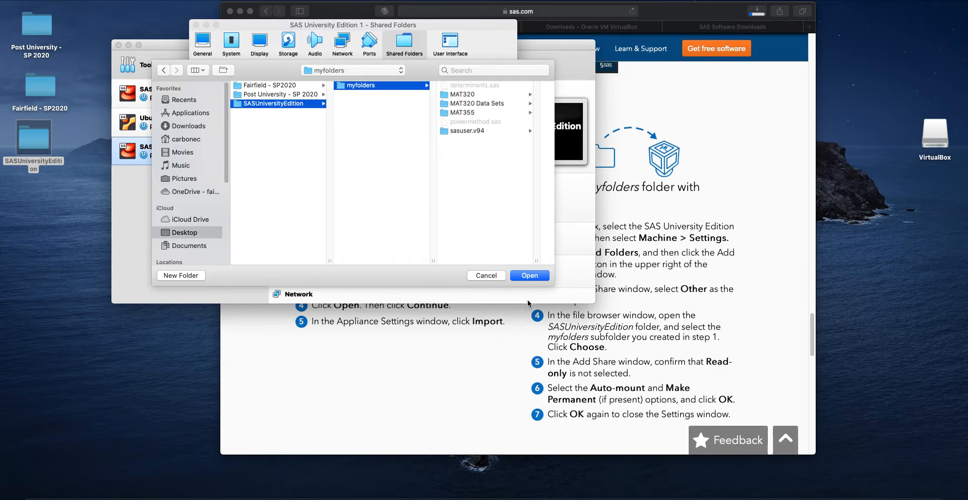
pyautogui.click(538, 275)
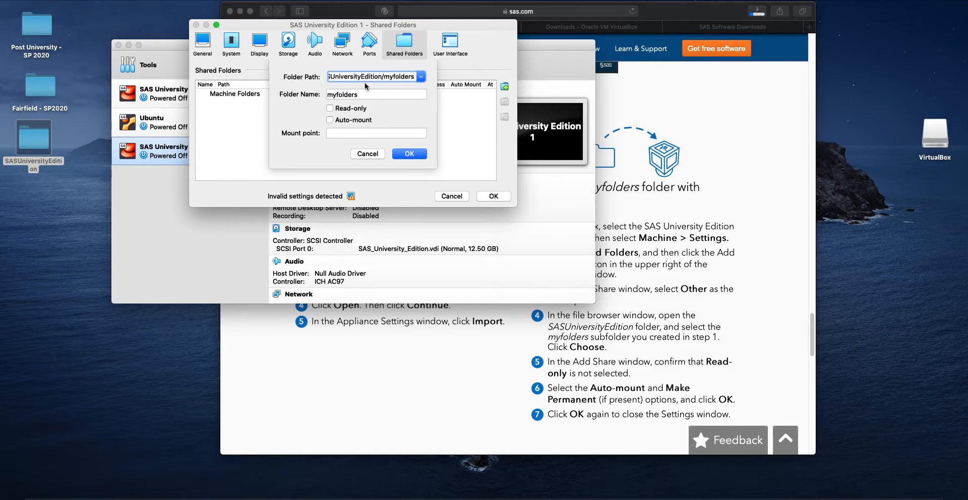
pyautogui.click(410, 153)
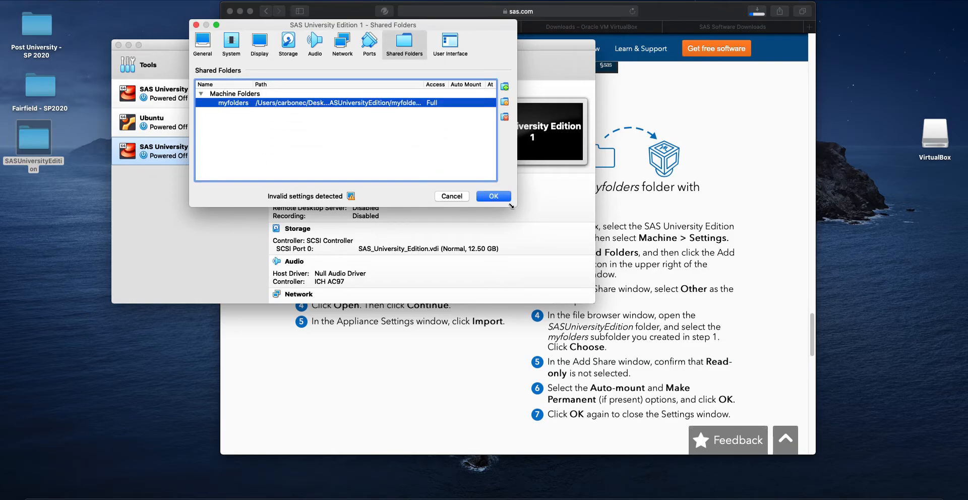
pyautogui.click(493, 196)
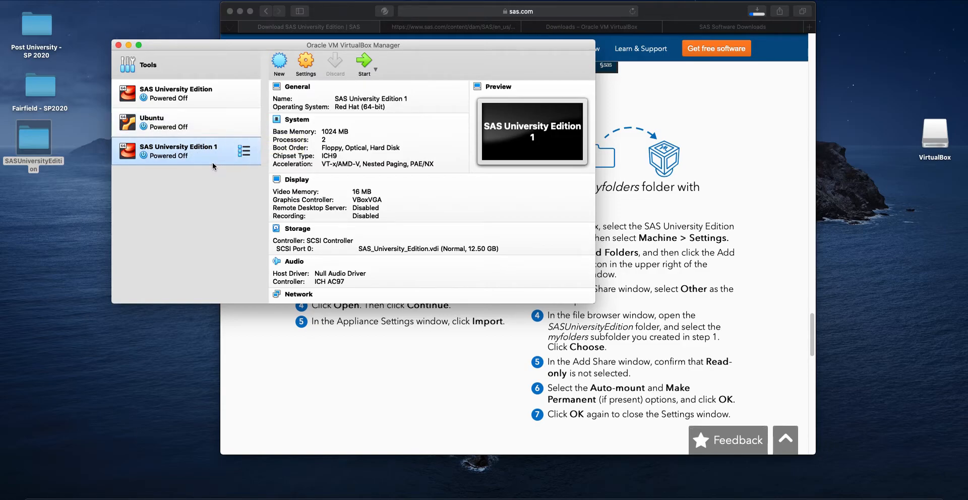
# Step: Start the original SAS University Edition virtual machine and arrange its window side by side with the Safari window
pyautogui.click(191, 98)
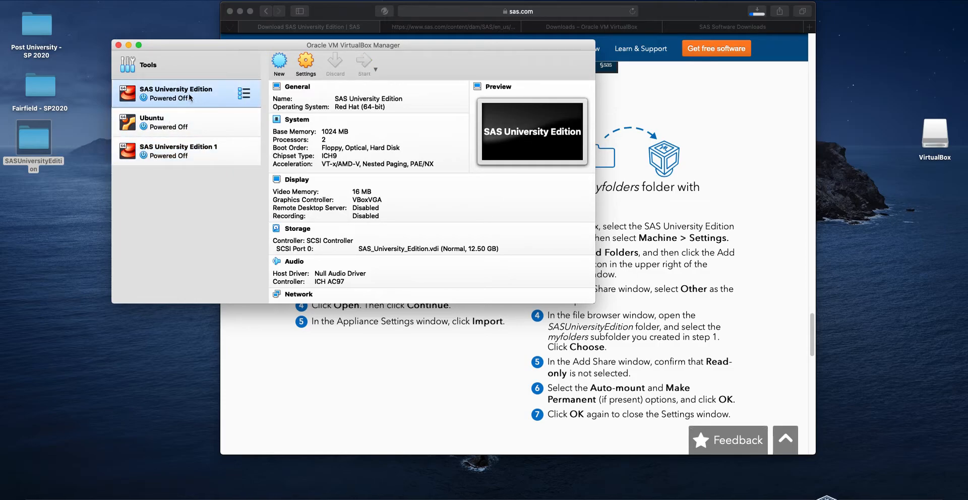
pyautogui.doubleClick(191, 97)
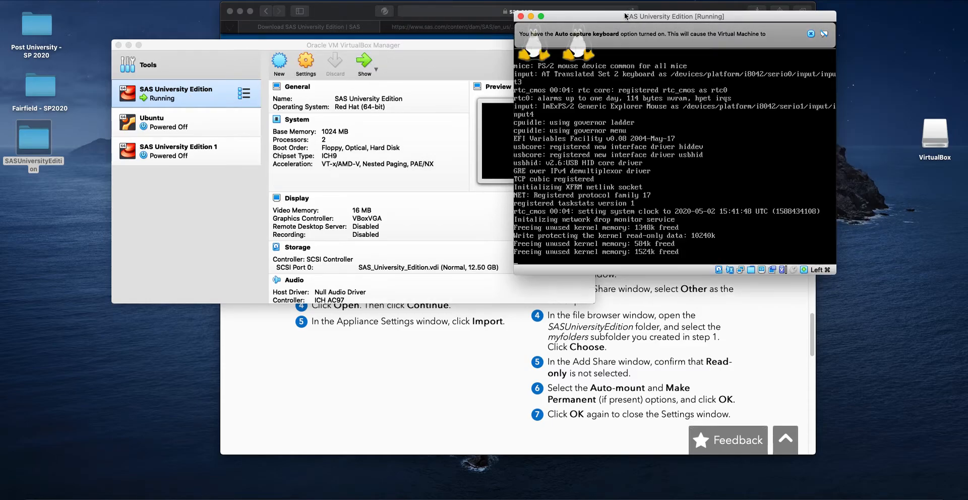
pyautogui.moveTo(615, 17); pyautogui.dragTo(137, 13)
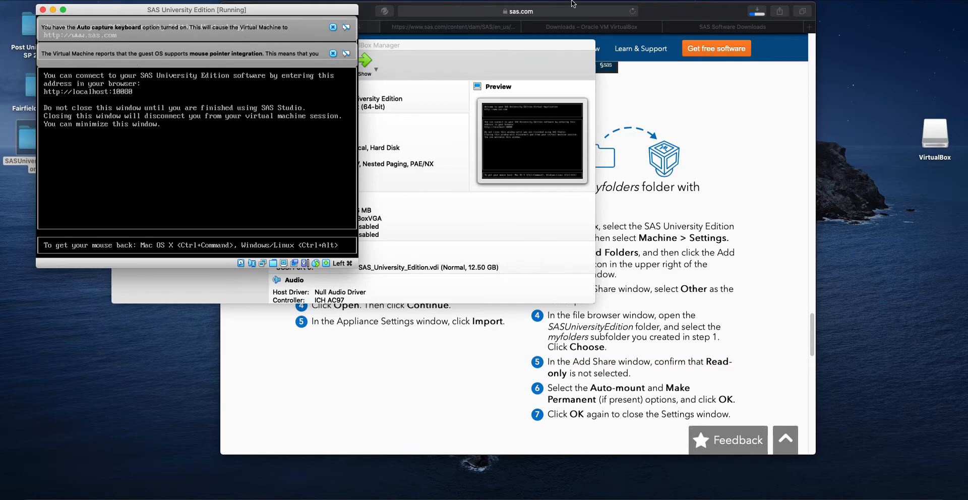
pyautogui.click(668, 18)
pyautogui.moveTo(351, 12); pyautogui.dragTo(493, 11)
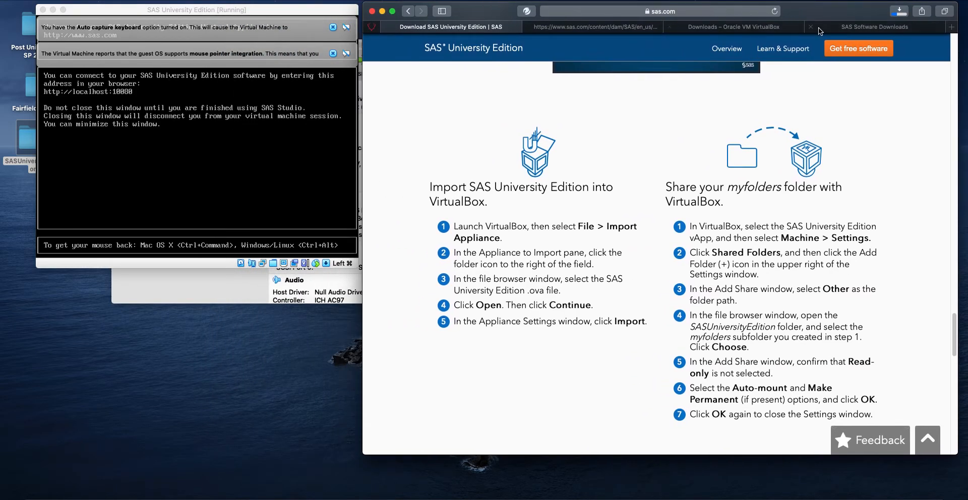
pyautogui.scroll(-10, 827, 176)
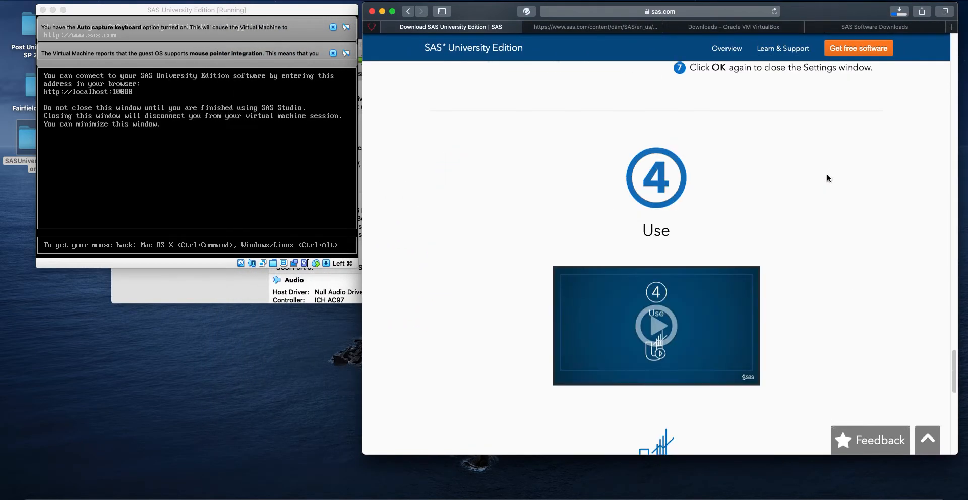
pyautogui.scroll(5, 827, 177)
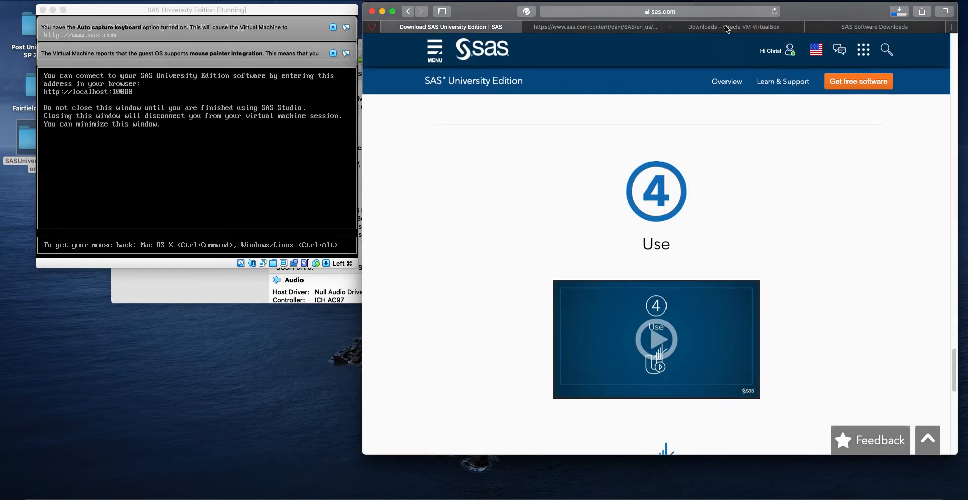
pyautogui.click(704, 12)
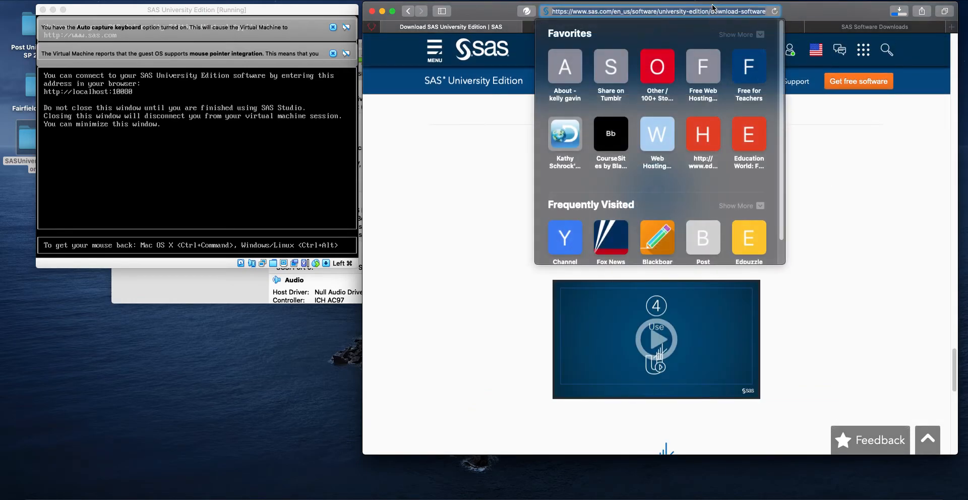
pyautogui.write('http')
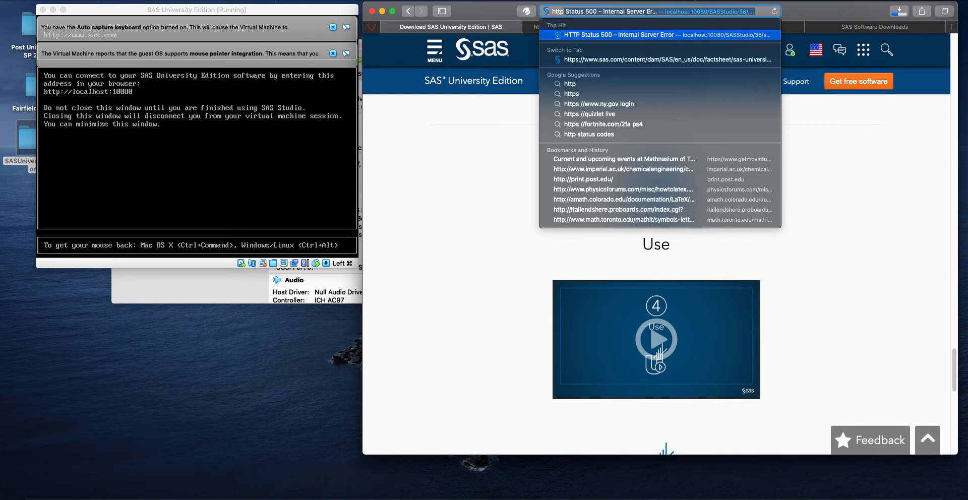
pyautogui.write('://local')
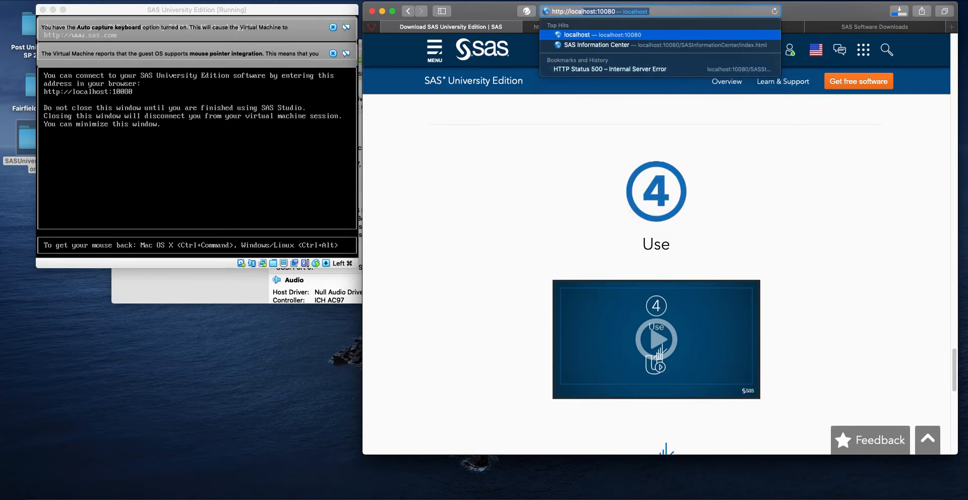
pyautogui.write('host:10080')
pyautogui.press('Return')
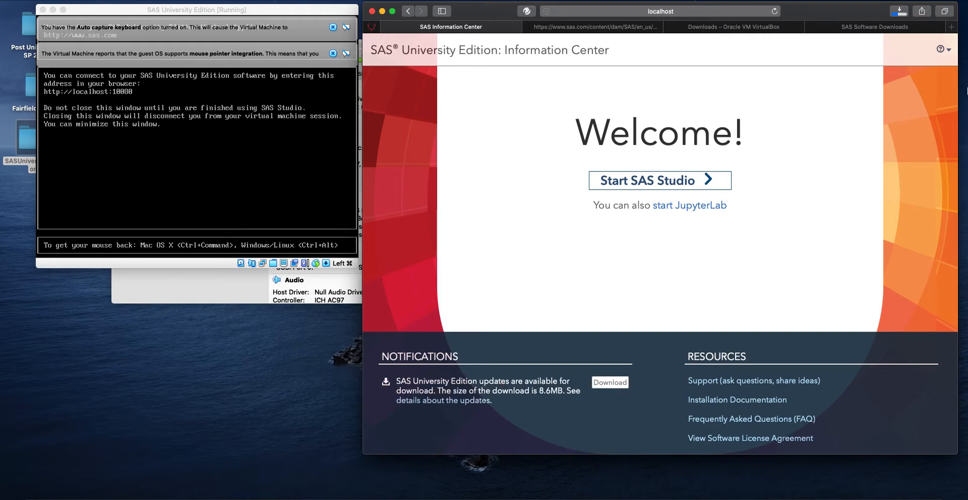
# Step: Start SAS Studio and choose to download the updates now, continuing to the Information Center
pyautogui.click(700, 184)
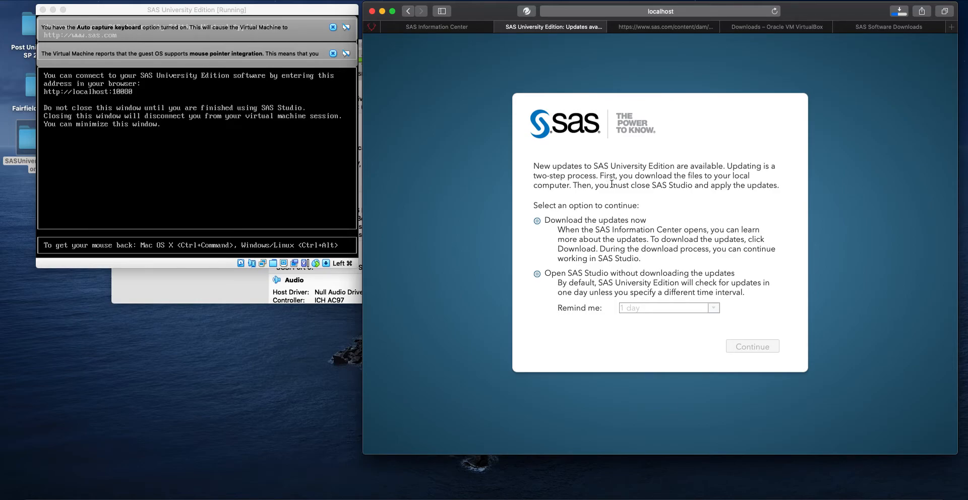
pyautogui.click(537, 221)
pyautogui.click(756, 346)
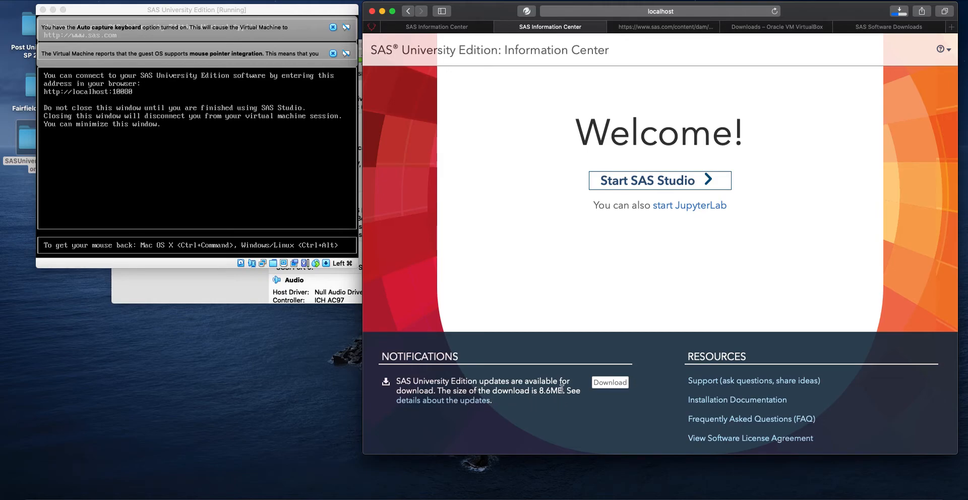
# Step: Download the available SAS University Edition updates and apply them, agreeing to the virtual machine restart
pyautogui.click(610, 383)
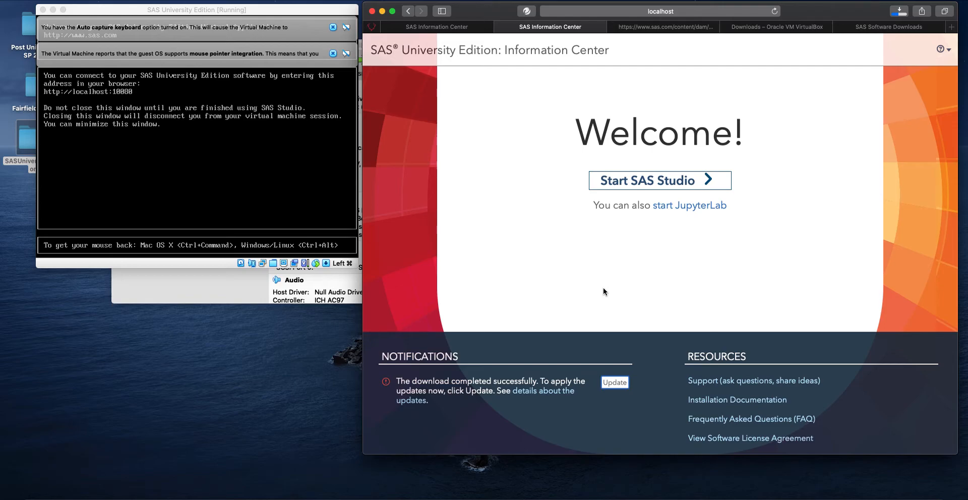
pyautogui.click(625, 382)
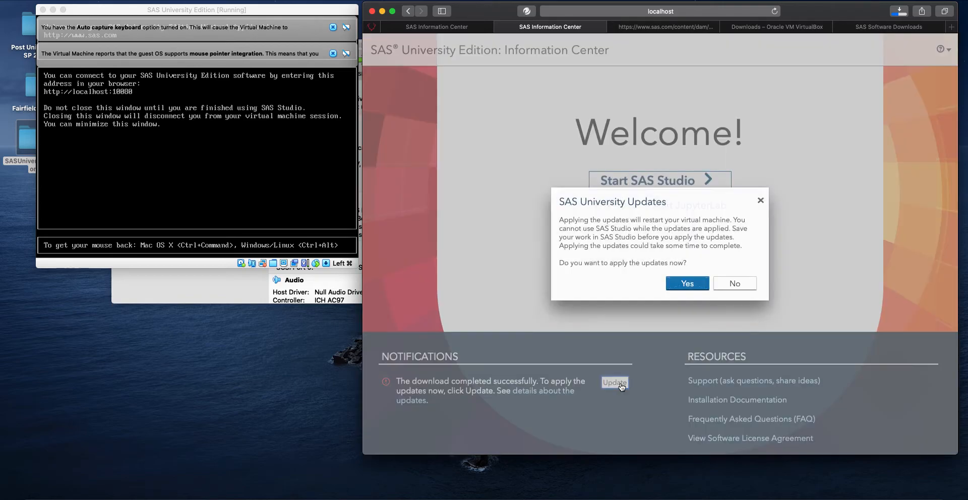
pyautogui.click(693, 284)
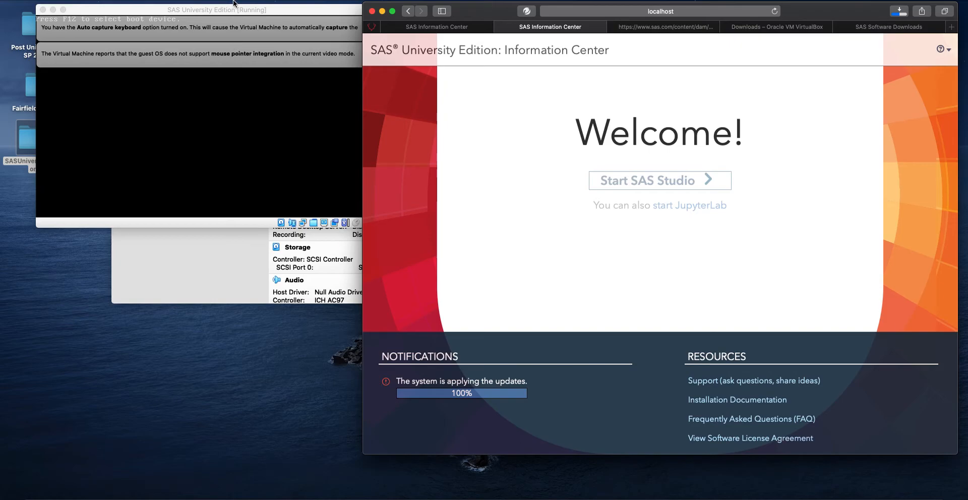
pyautogui.click(280, 11)
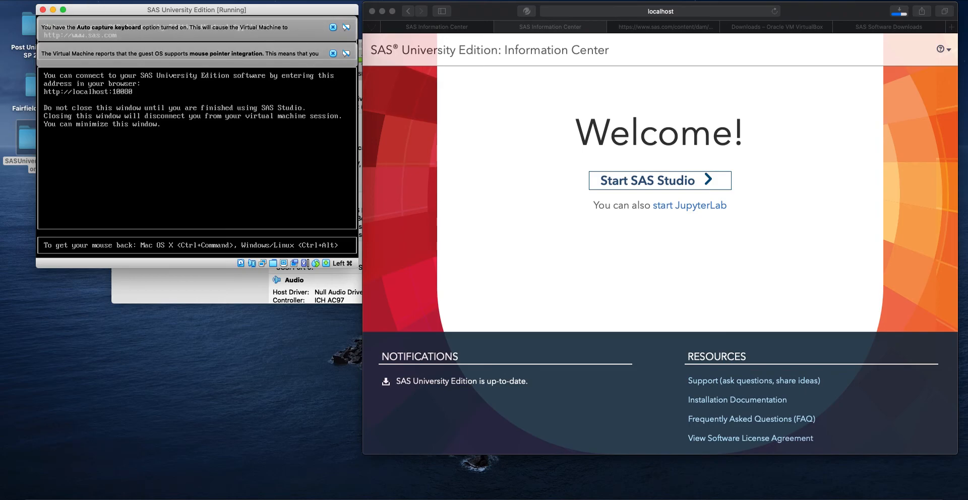
# Step: Start SAS Studio again, accepting the Terms and Conditions and renewing the license
pyautogui.click(643, 187)
pyautogui.click(643, 186)
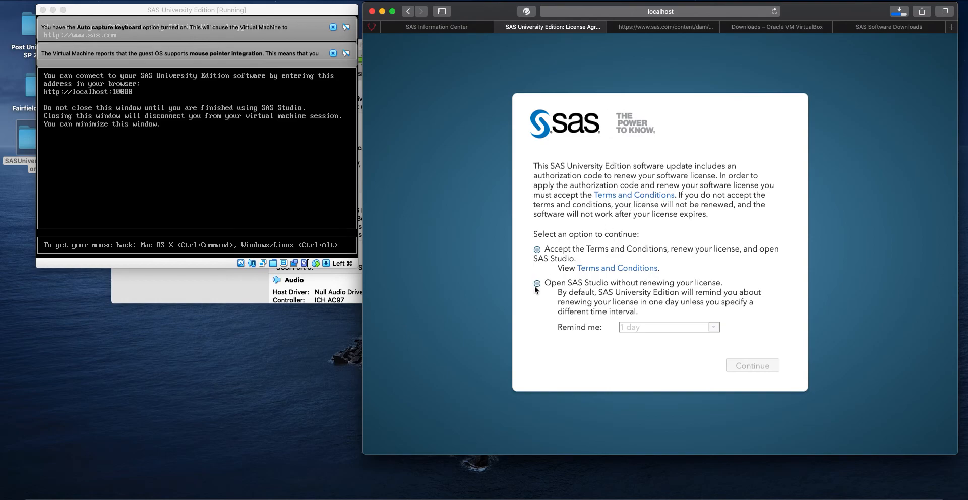
pyautogui.click(537, 250)
pyautogui.click(756, 365)
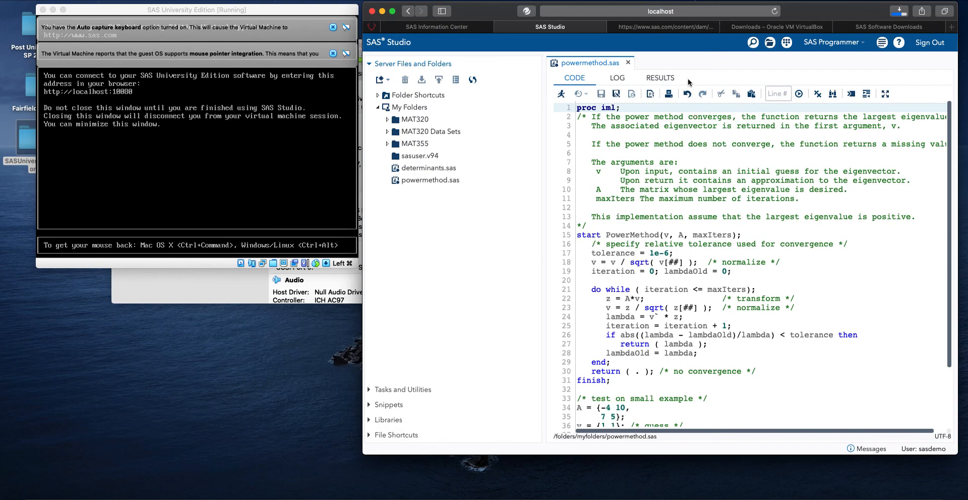
# Step: Close the powermethod.sas program and create a new blank SAS program
pyautogui.click(630, 62)
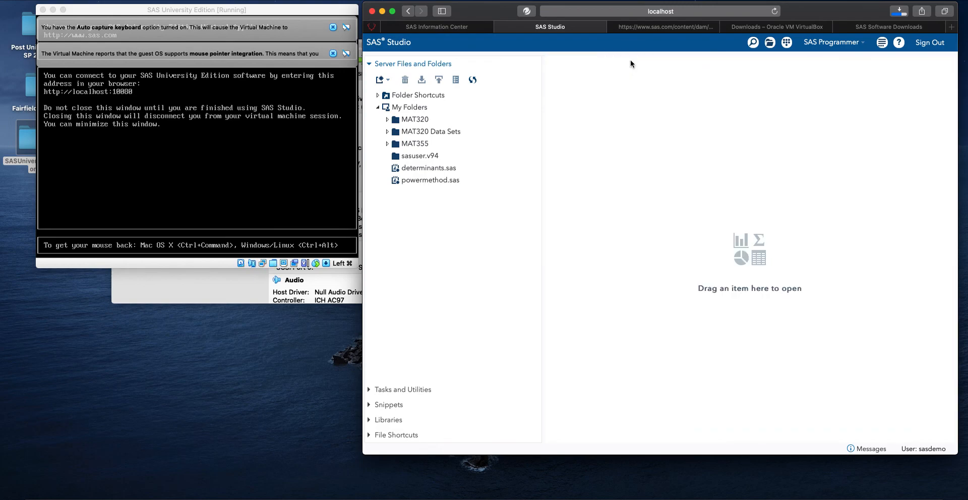
pyautogui.click(383, 85)
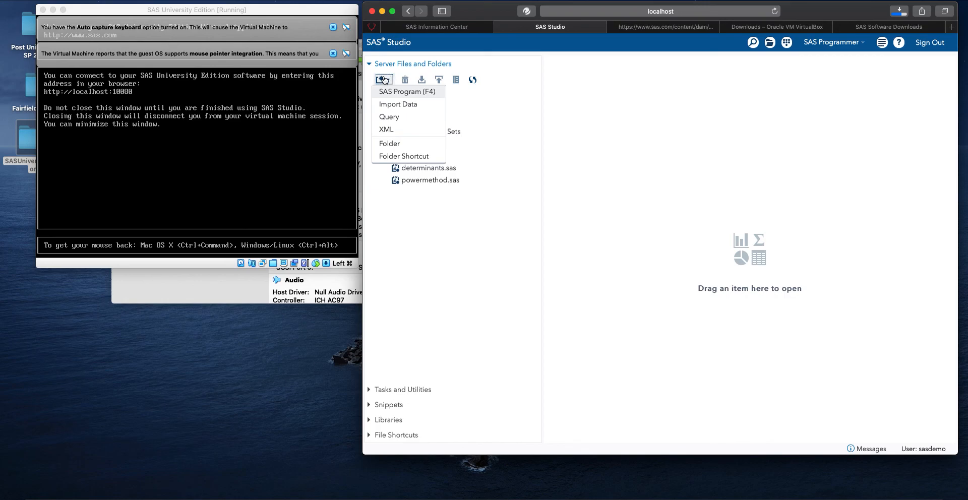
pyautogui.click(395, 92)
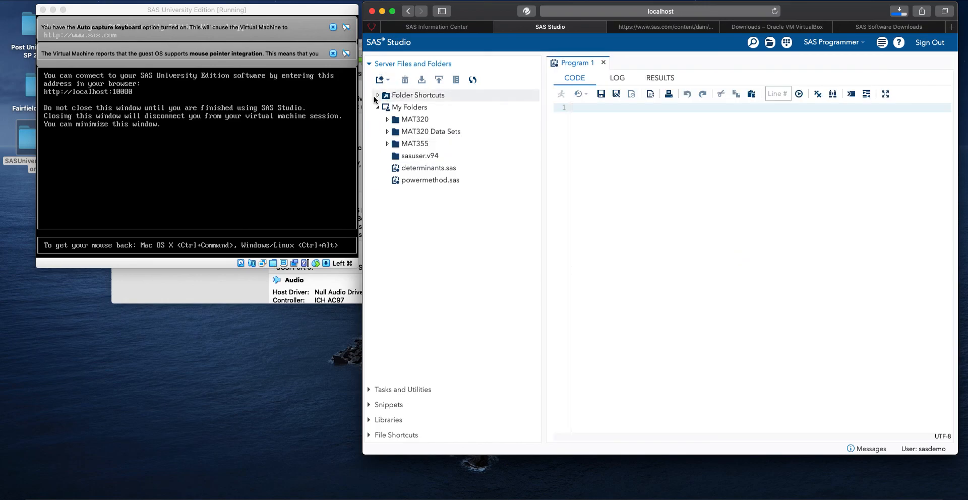